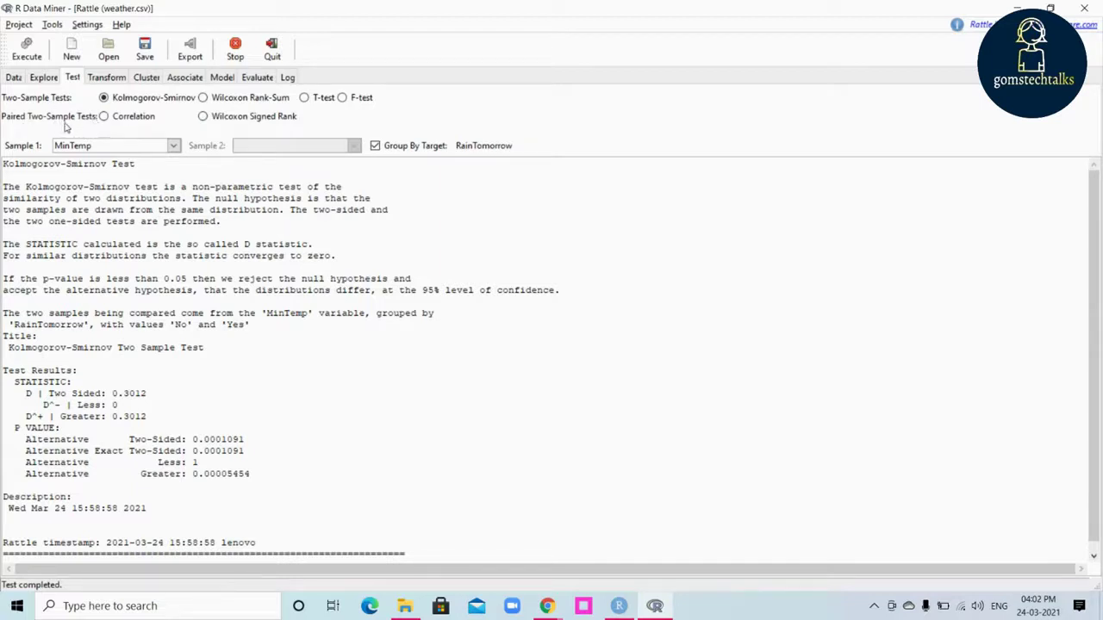
- Run the Kolmogorov-Smirnov test on Rainfall by RainTomorrow (D = 0.2124, p = 0.01516)
click(217, 100)
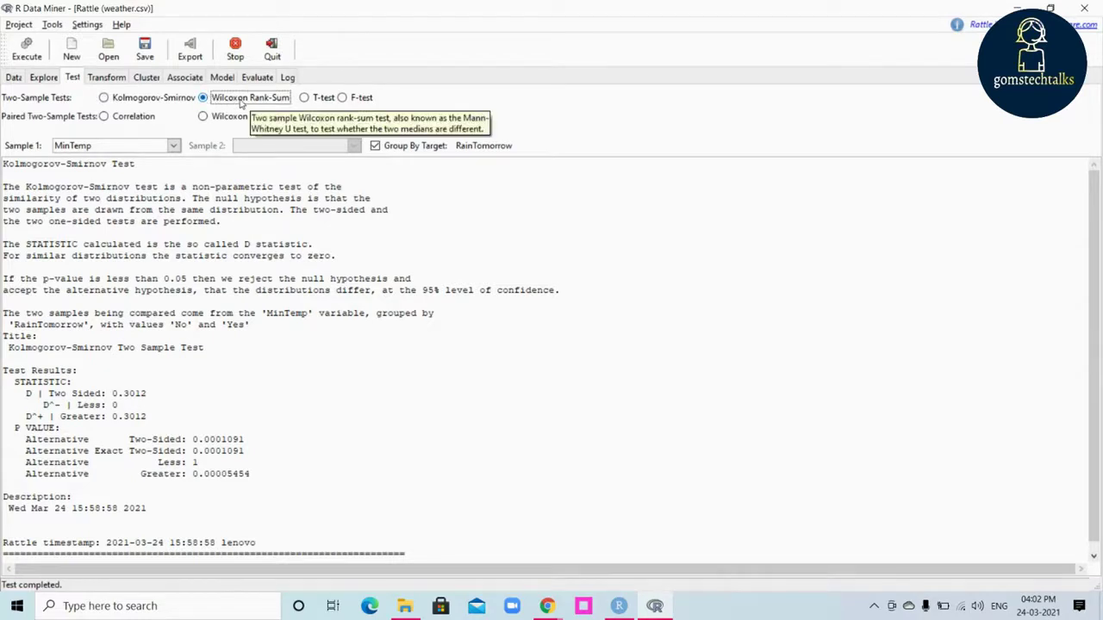
click(104, 102)
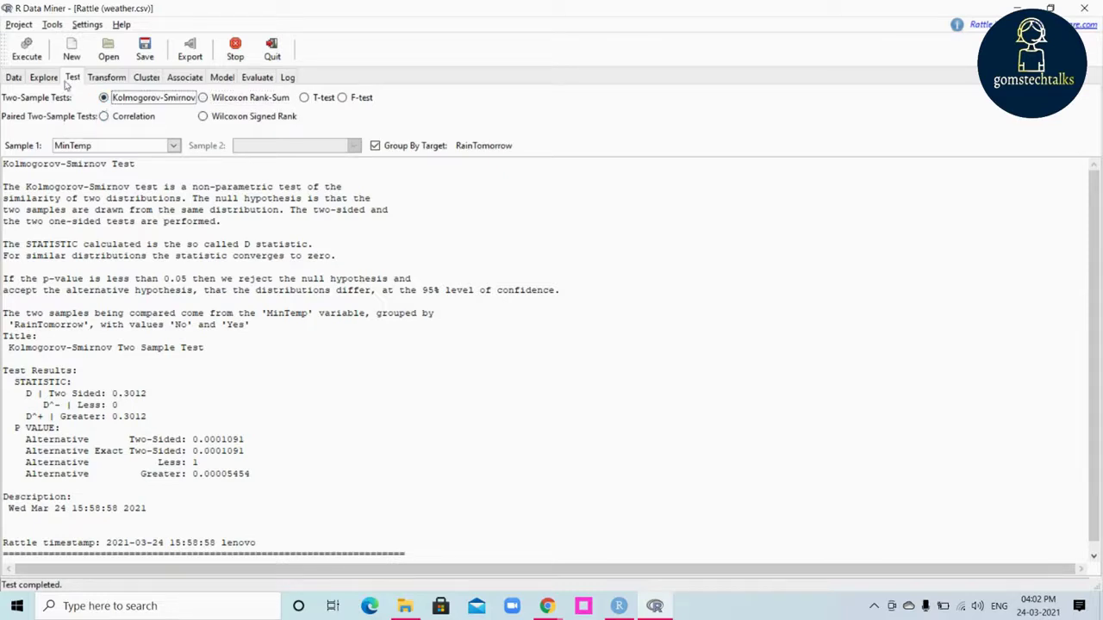
click(174, 146)
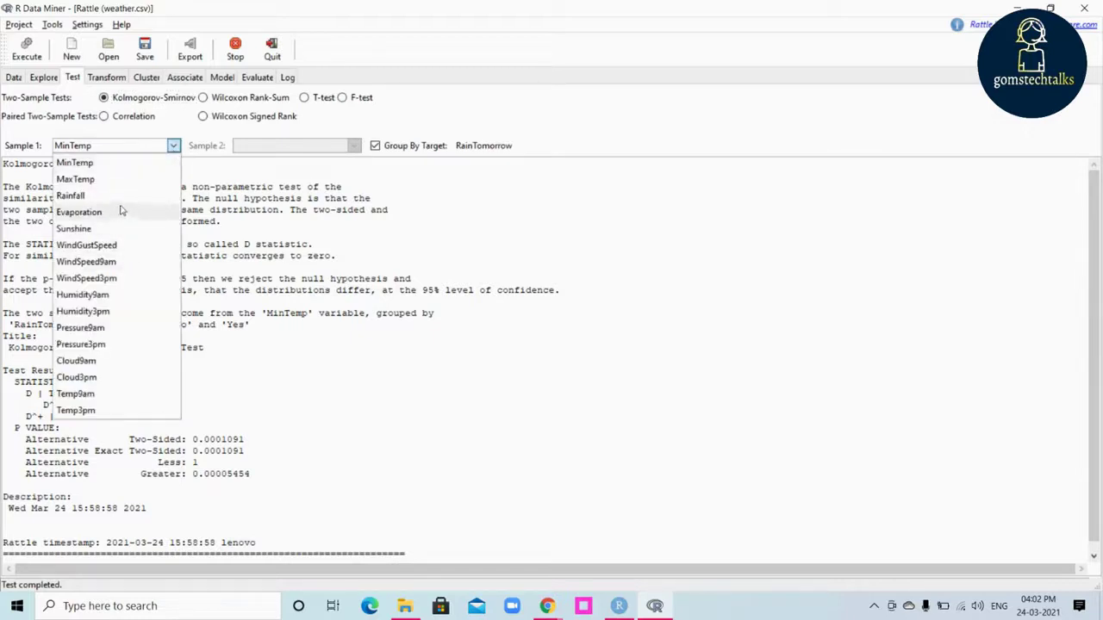
click(119, 200)
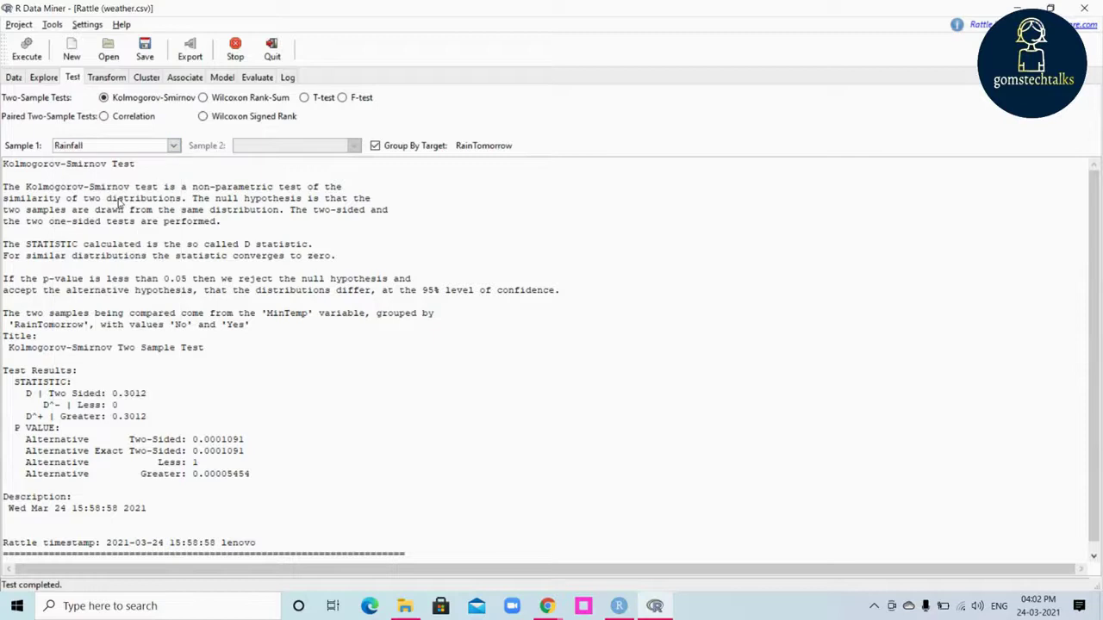
click(26, 53)
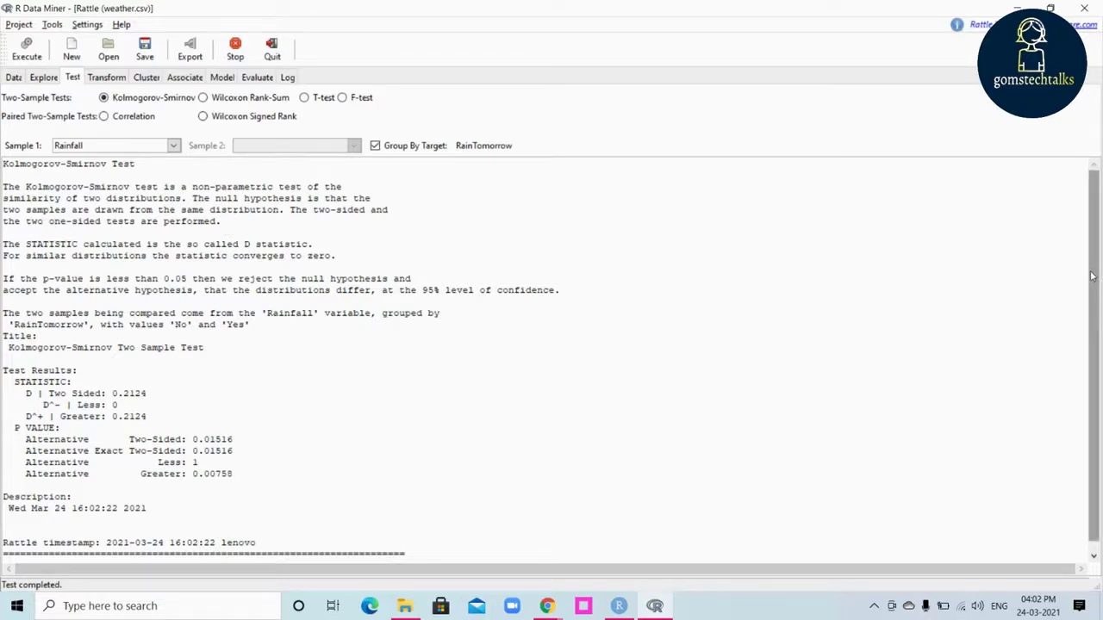
scroll(1099, 362, down, 1)
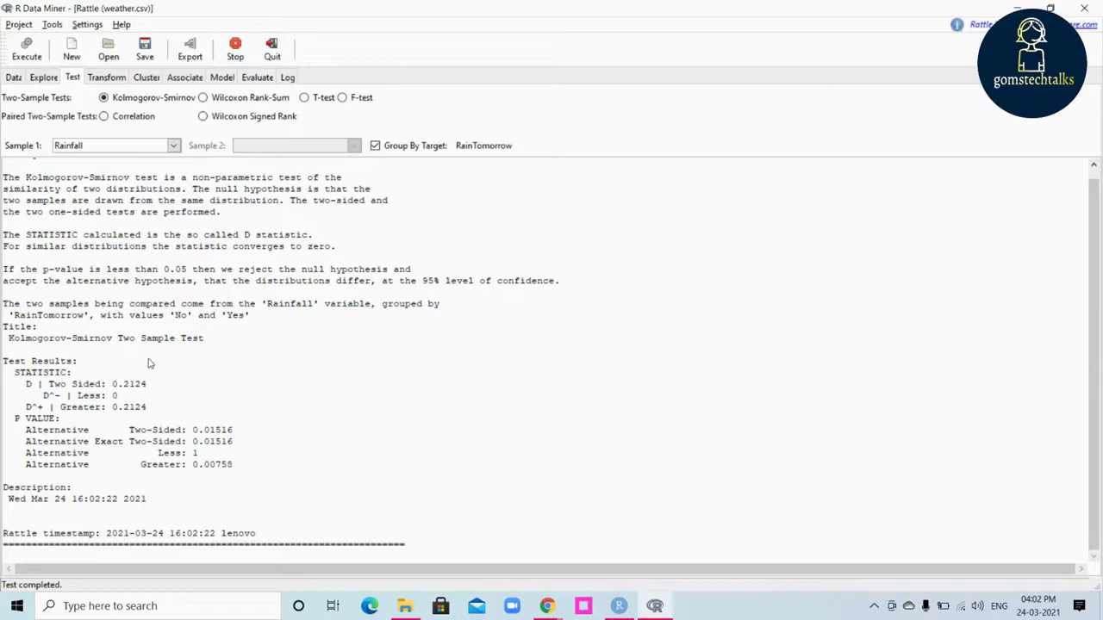
- Run the Wilcoxon rank-sum test on MinTemp by RainTomorrow (p-value 0.00001268)
click(203, 98)
click(174, 147)
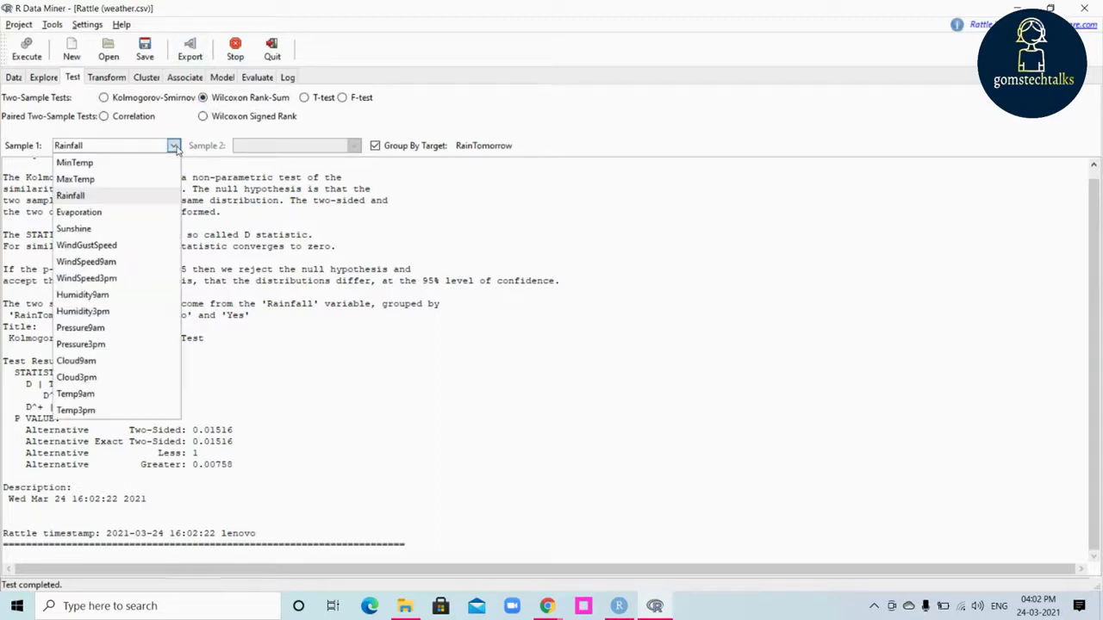
click(154, 165)
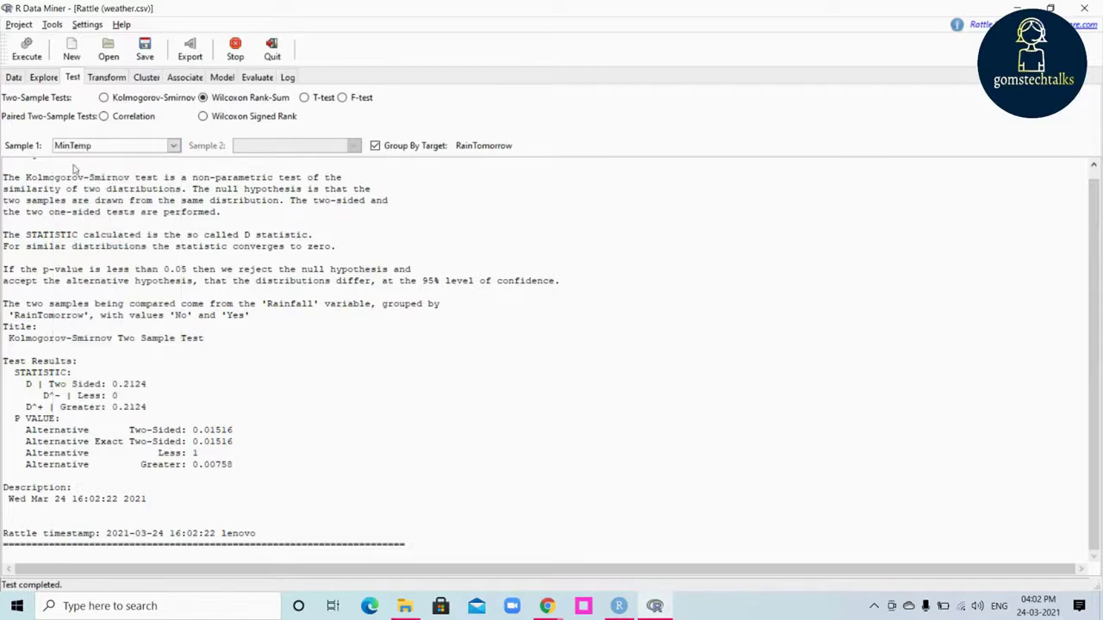
click(25, 56)
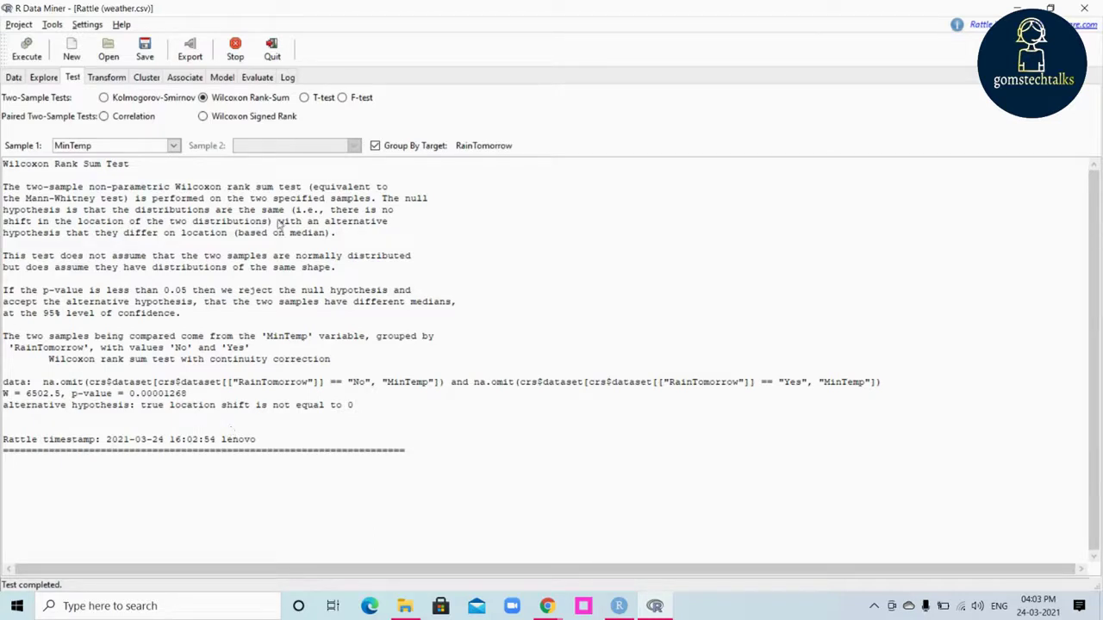
click(306, 101)
- Run the two-sample t-test on MinTemp by RainTomorrow and review its output (T = -4.391)
click(19, 51)
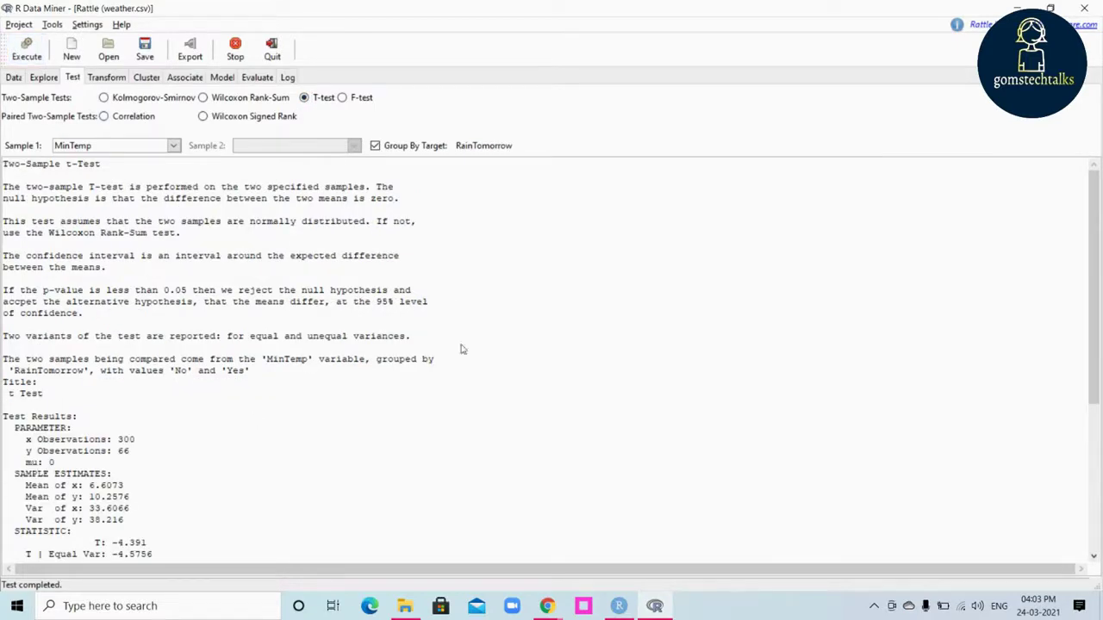
scroll(1099, 287, down, 1)
drag(1100, 288, 1063, 165)
- Run the two-sample F-test on MinTemp variances (F = 0.8794) and dismiss the battery notice
click(343, 100)
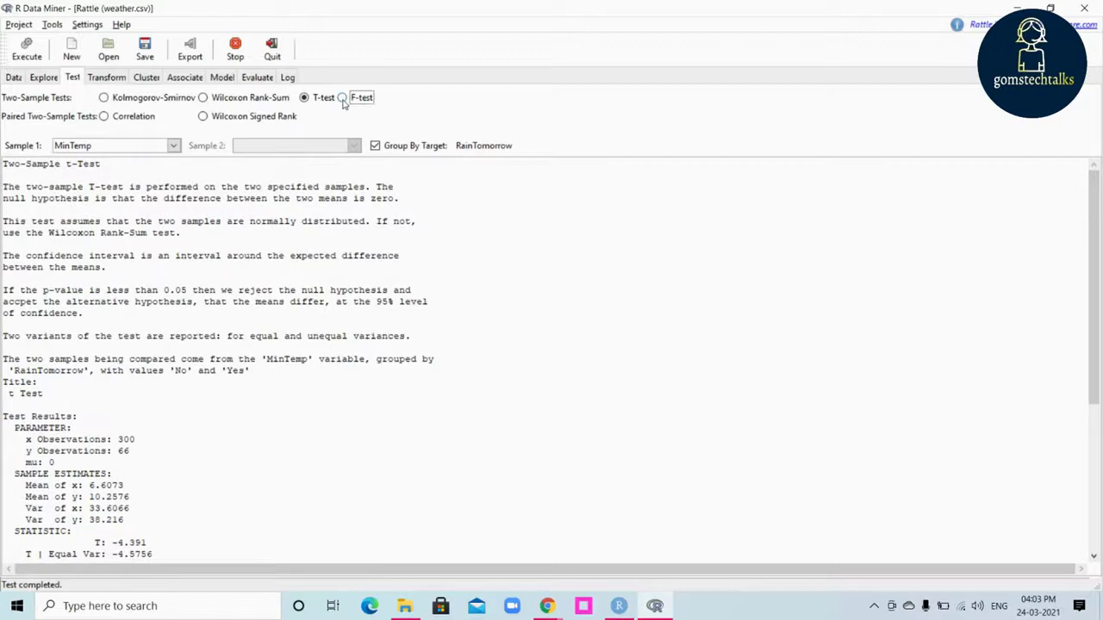
click(26, 50)
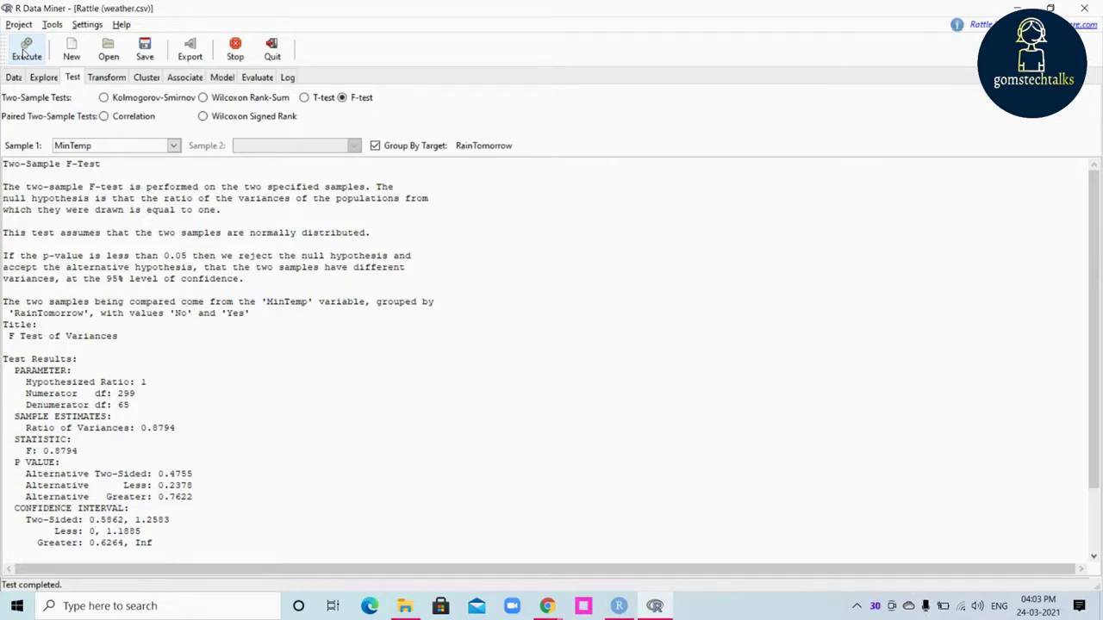
click(1071, 514)
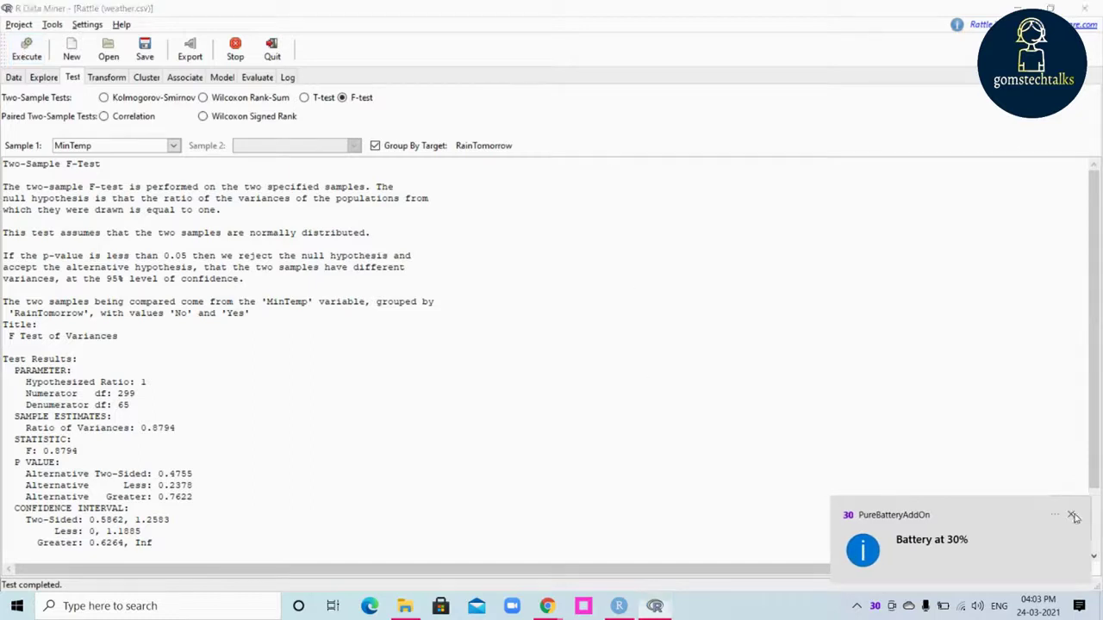
- Run the paired correlation test with Rainfall as sample 1 and Sunshine as sample 2
click(106, 117)
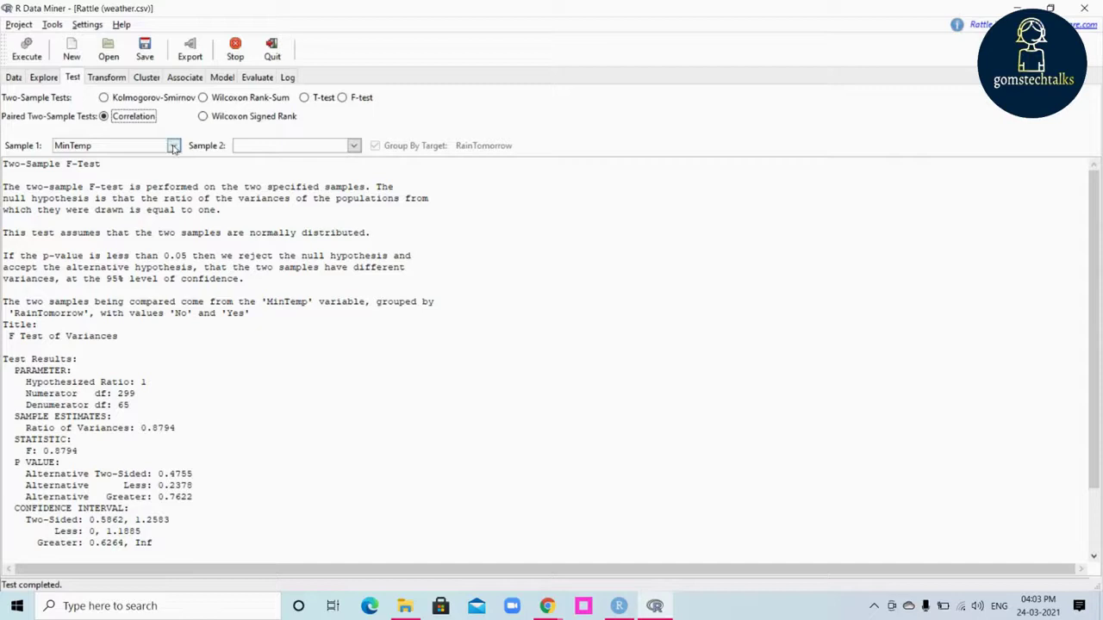
click(174, 146)
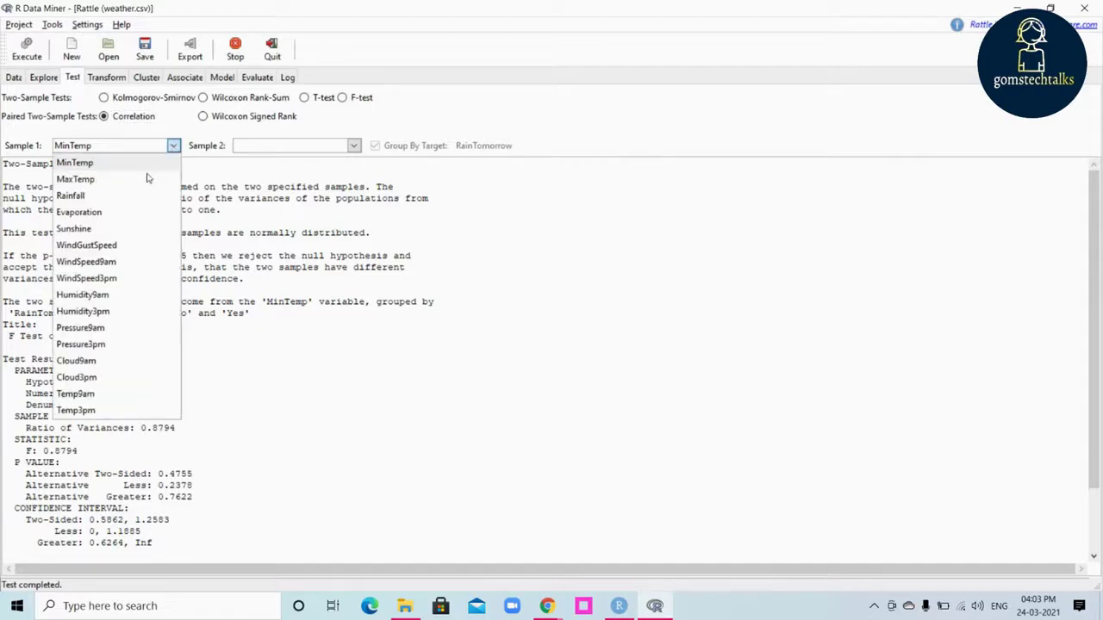
click(131, 195)
click(353, 146)
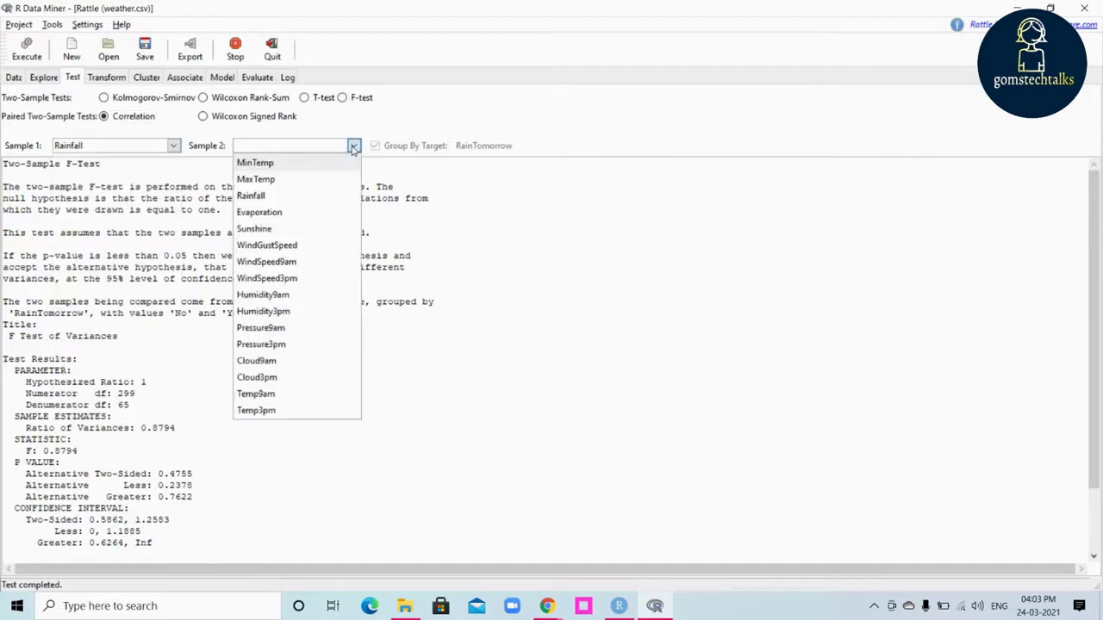
click(331, 228)
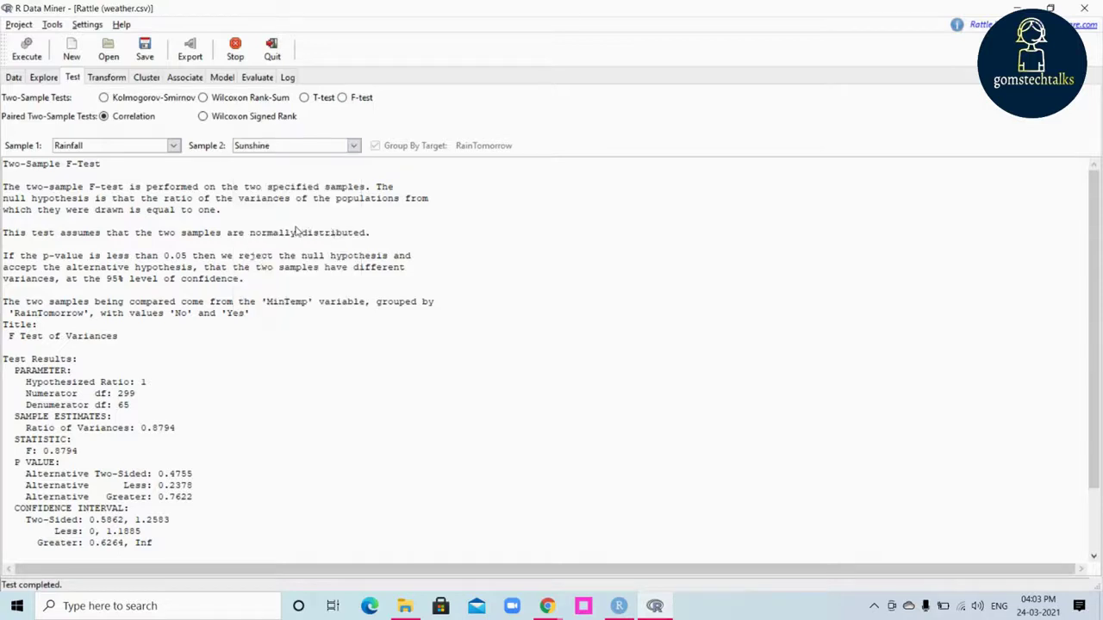
click(38, 60)
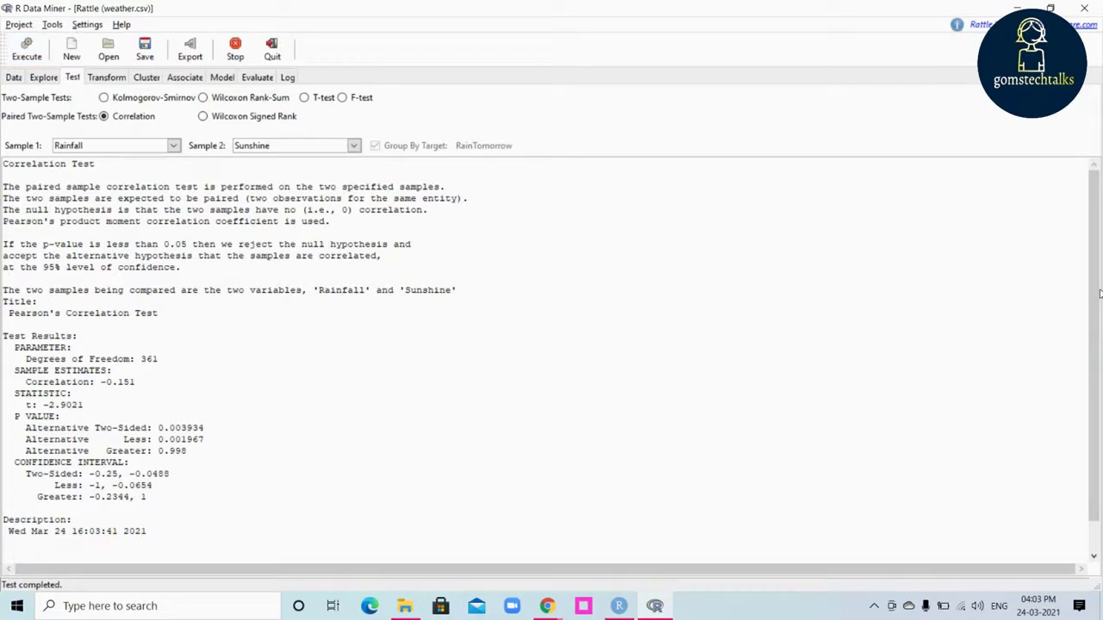
scroll(1094, 293, down, 2)
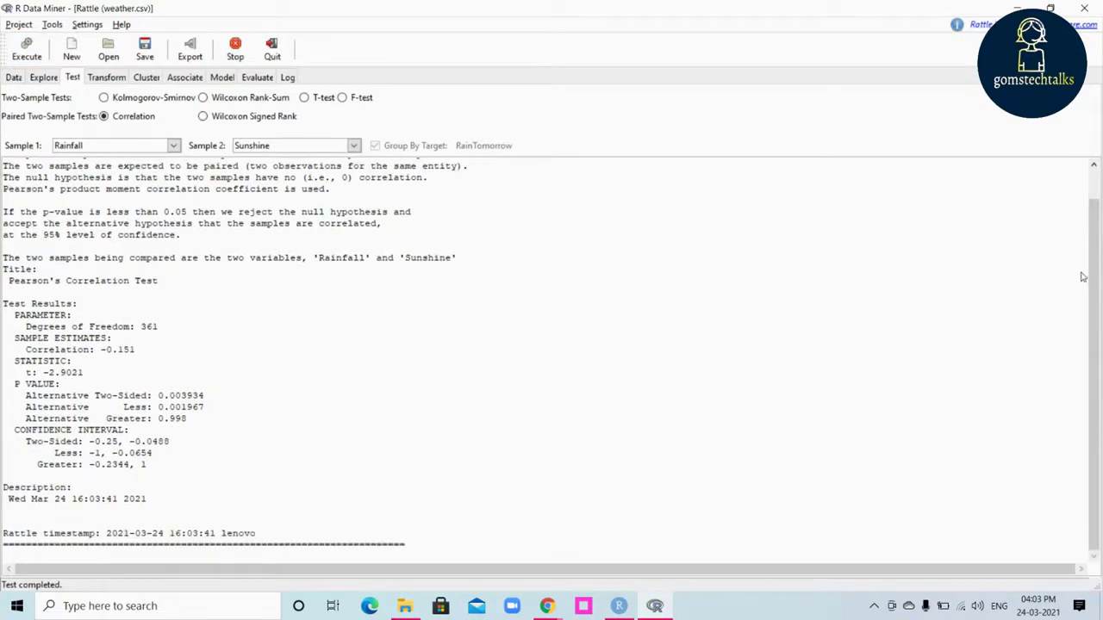
- Run the paired Wilcoxon signed rank test on Rainfall and Sunshine (p < 2.2e-16)
click(204, 118)
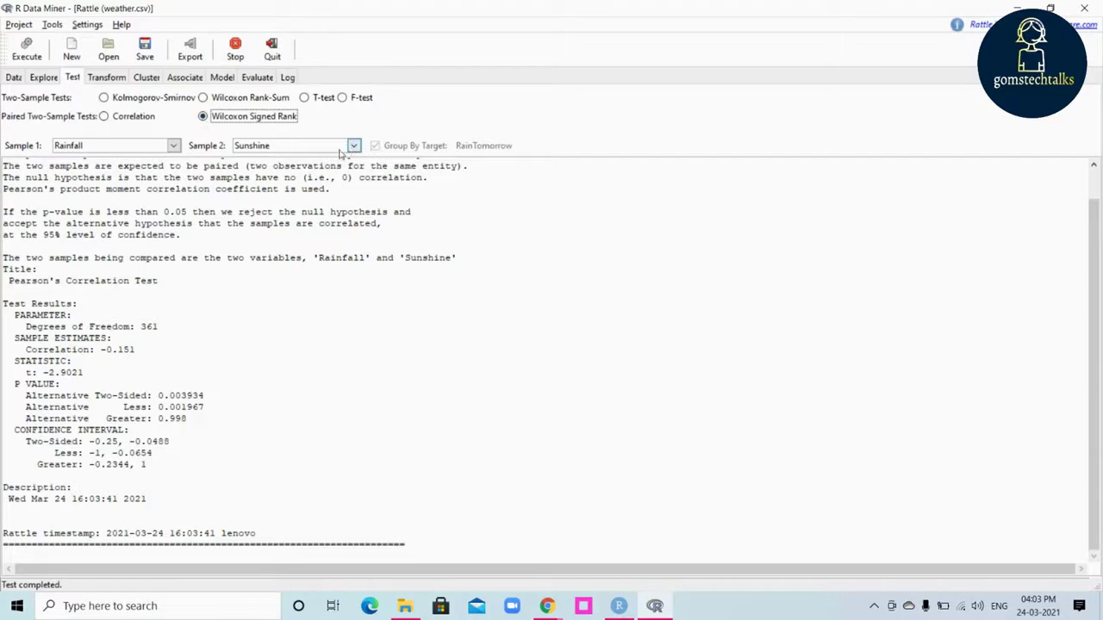
click(31, 48)
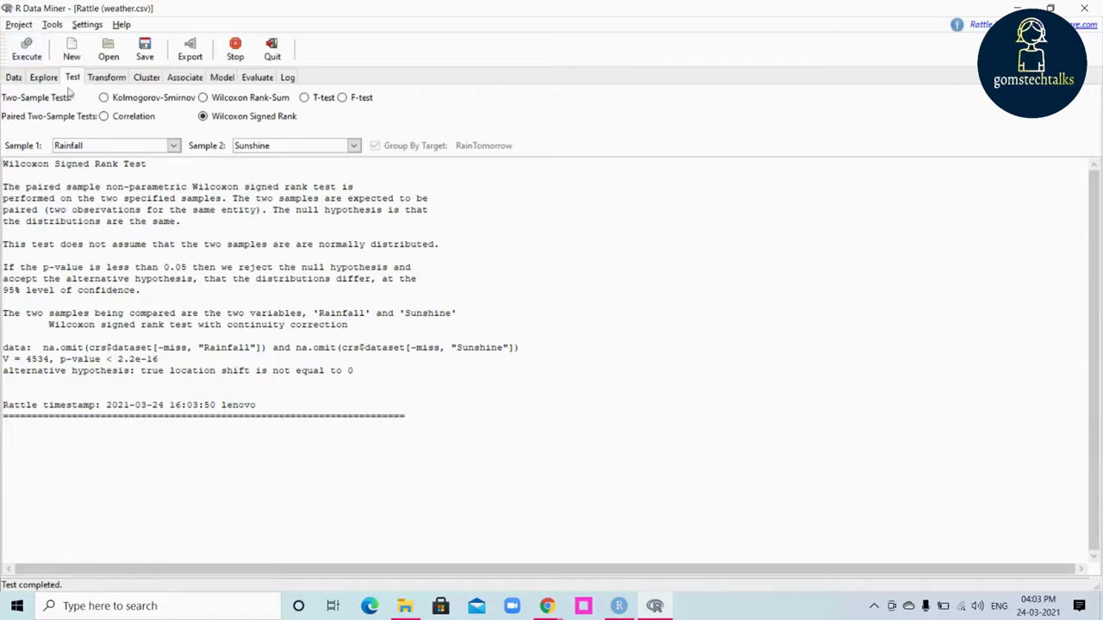
click(103, 117)
click(201, 117)
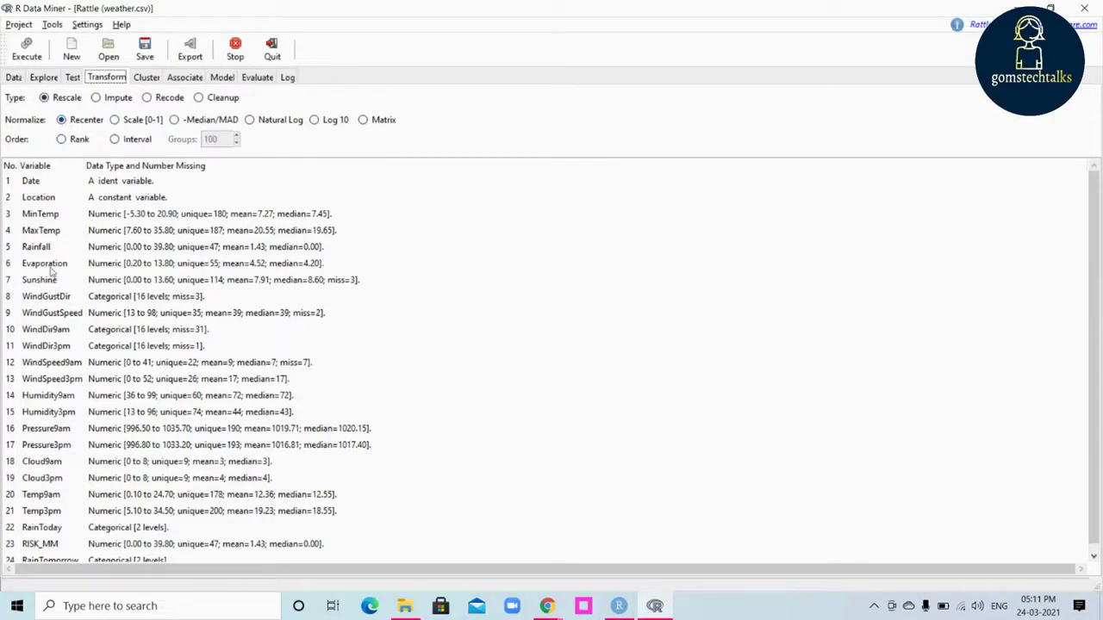
- Recenter MinTemp into RRC_MinTemp (-2.09 to 2.26, mean 0) and compare it with the original
click(39, 216)
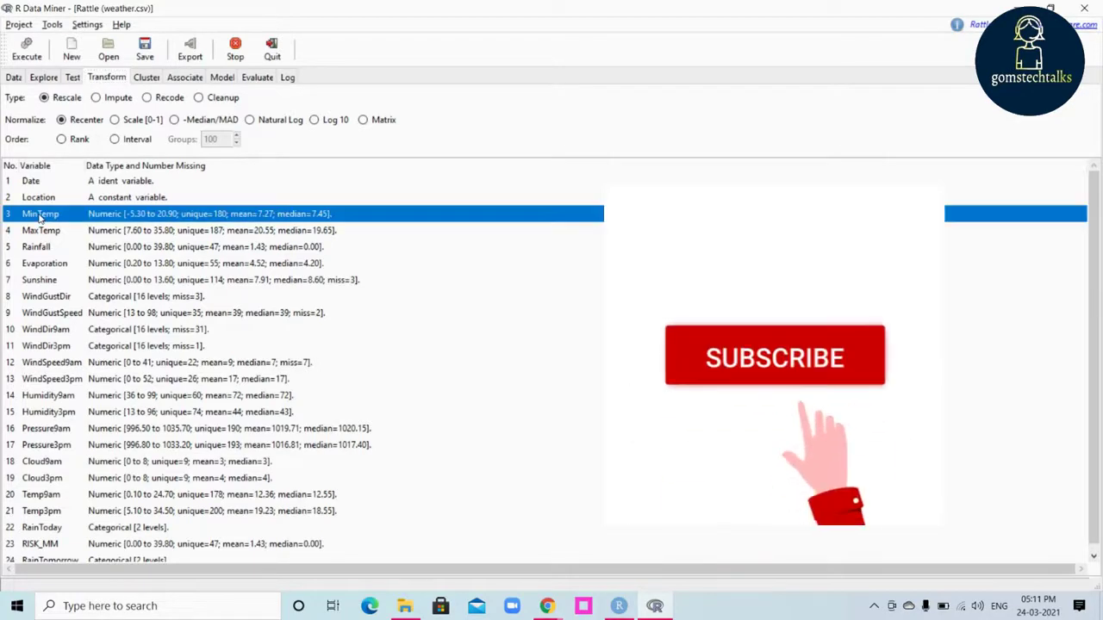
scroll(1098, 383, down, 1)
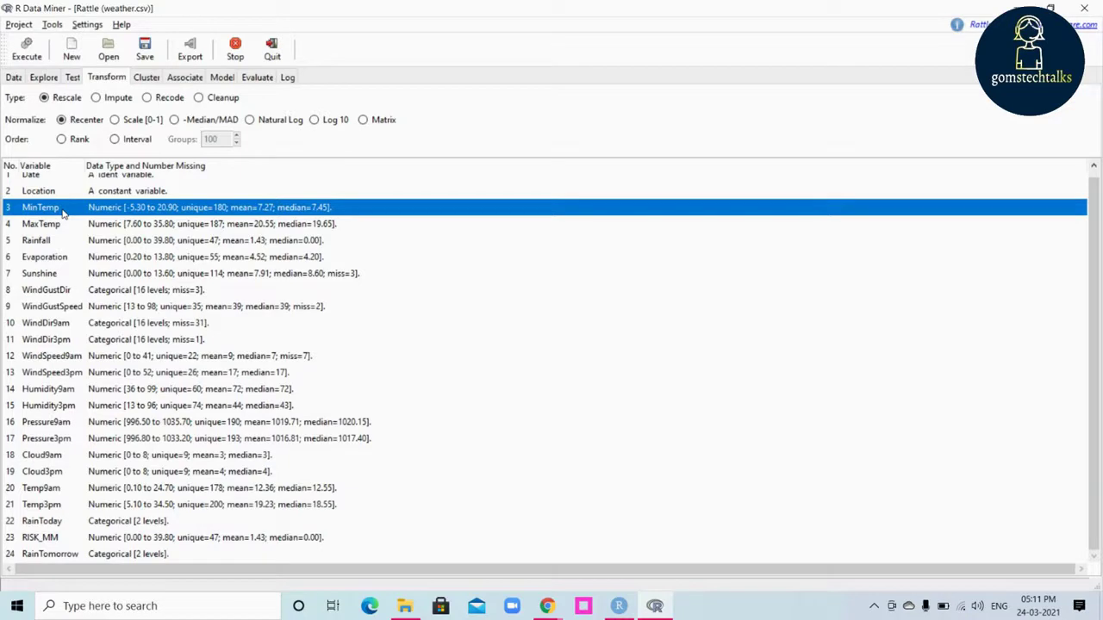
click(26, 52)
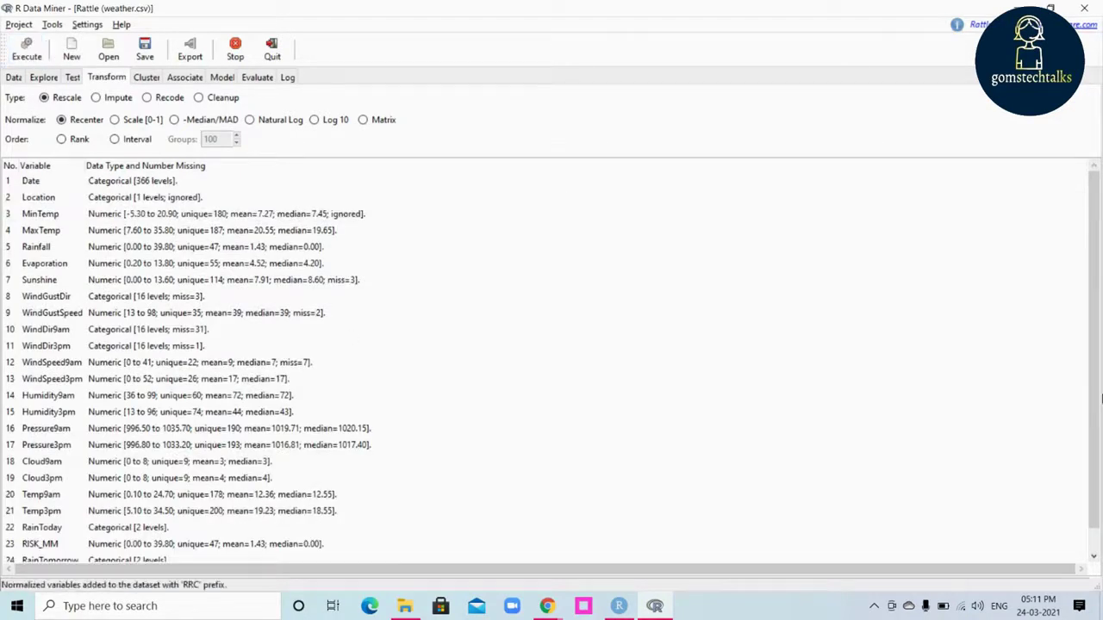
scroll(1096, 400, down, 1)
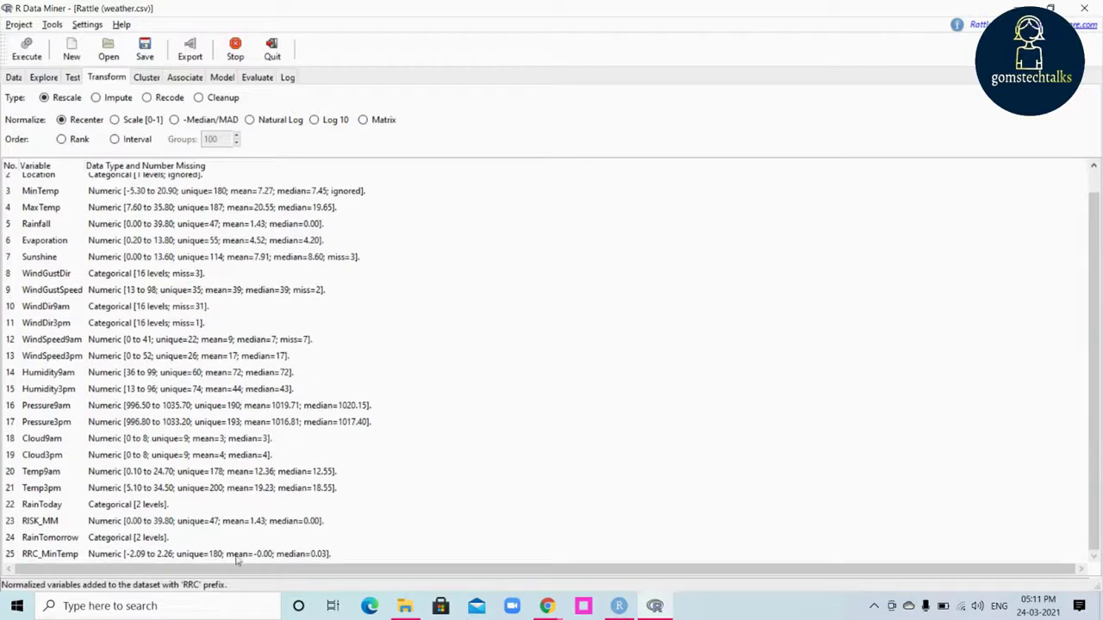
click(62, 556)
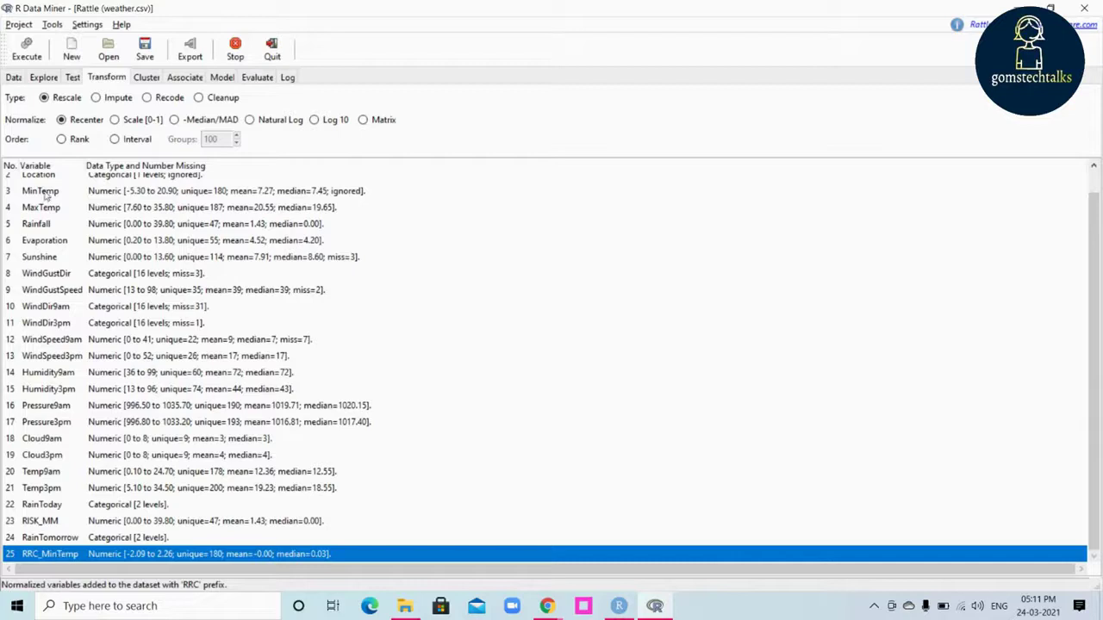
click(47, 193)
click(56, 556)
click(14, 81)
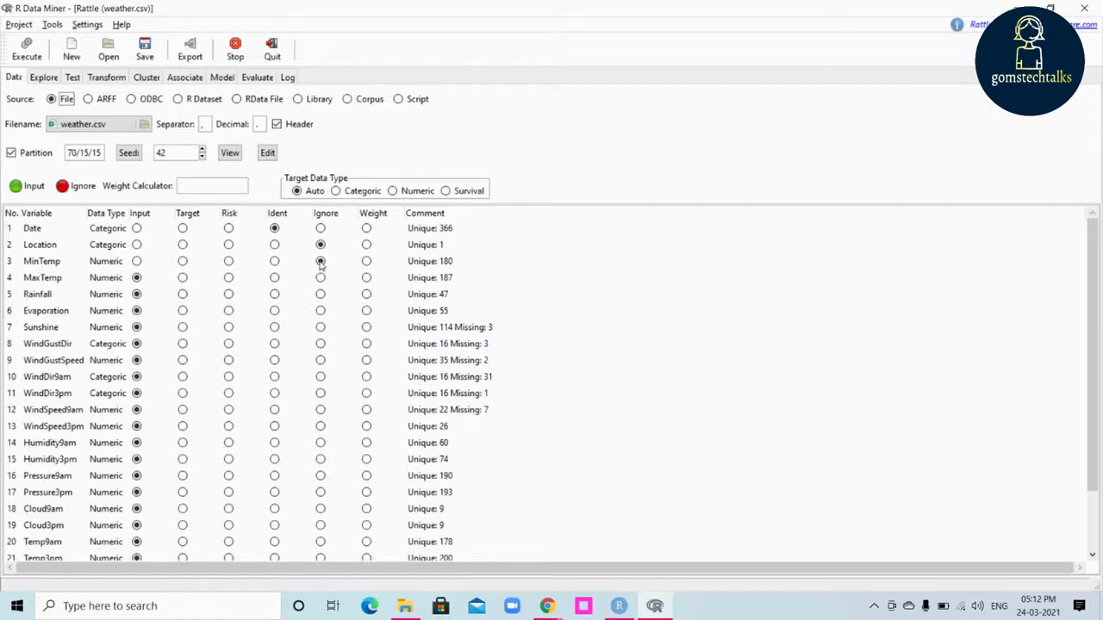
scroll(1094, 316, down, 2)
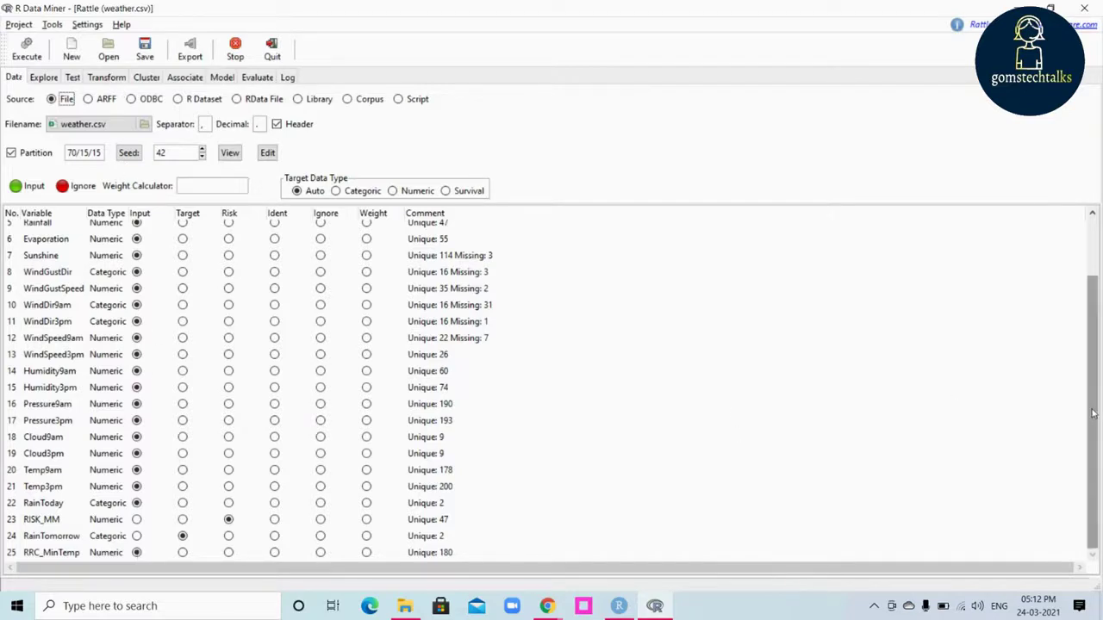
scroll(1092, 380, up, 2)
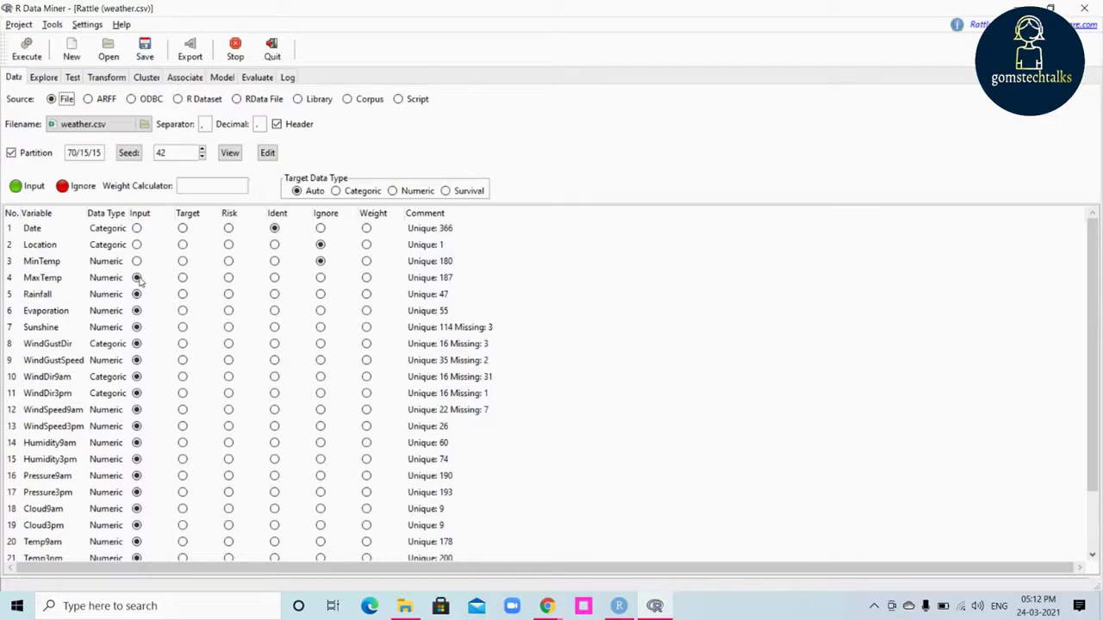
- Rescale MaxTemp to the 0–1 range with Normalize Scale [0-1], creating R01_MaxTemp
click(117, 79)
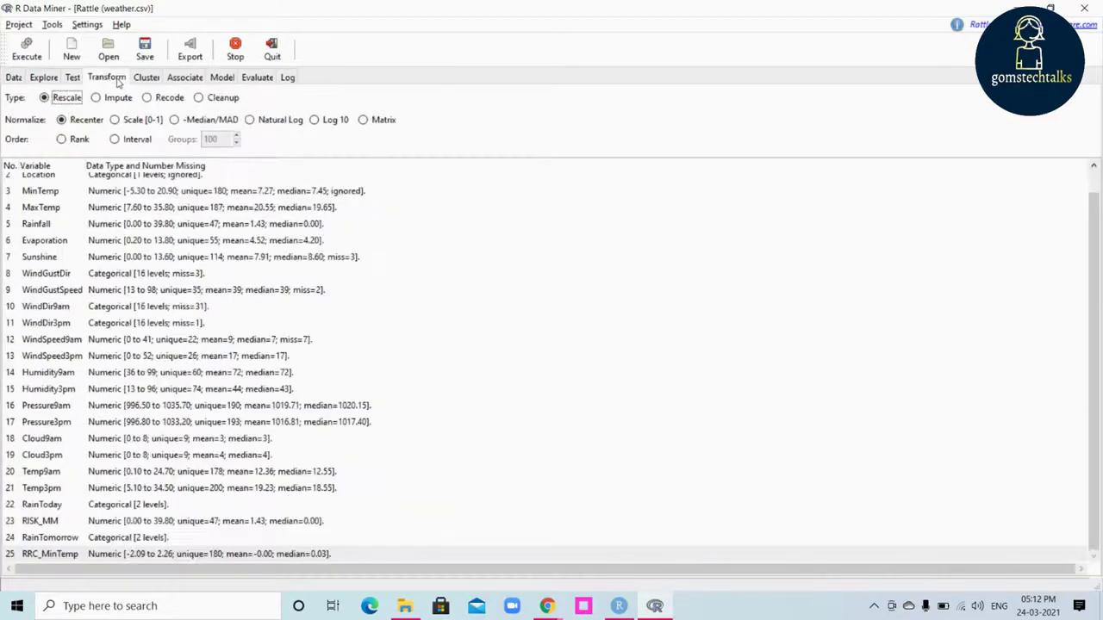
click(37, 210)
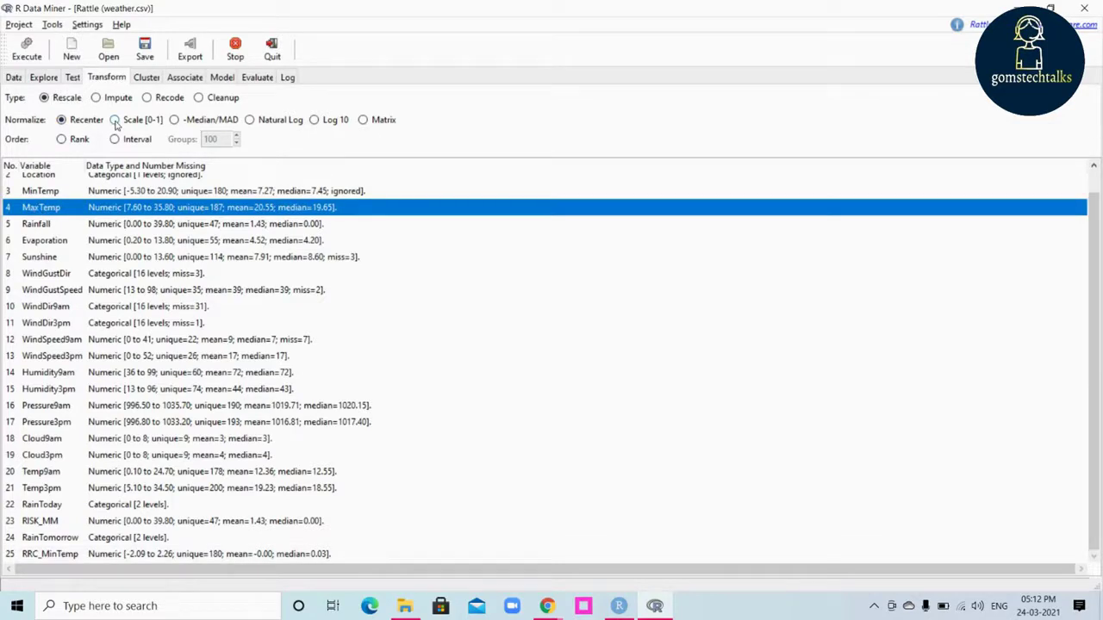
click(115, 121)
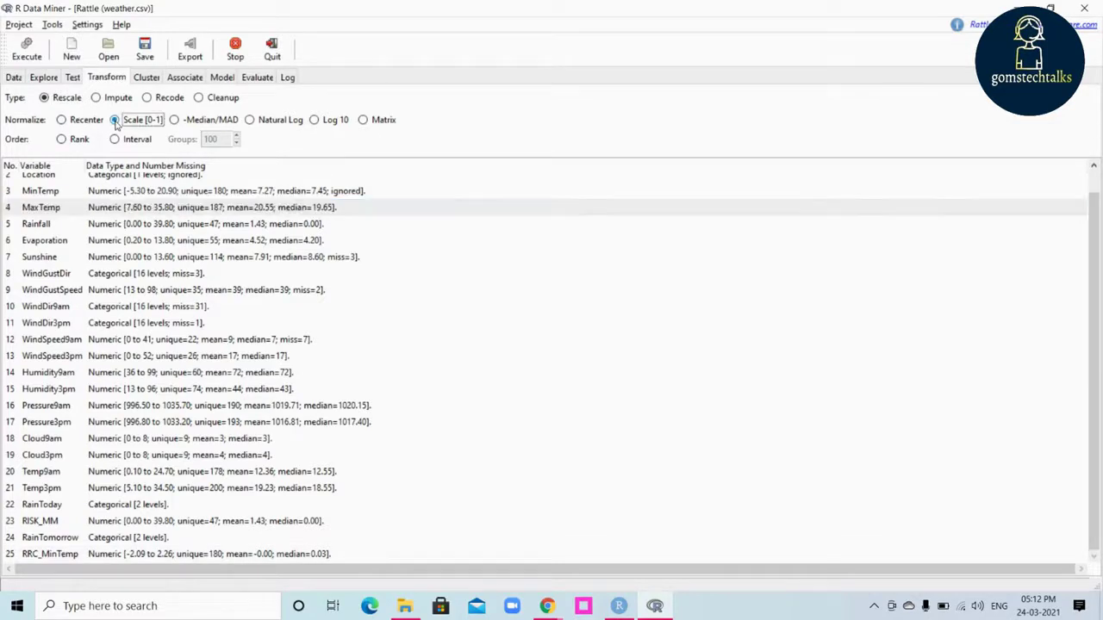
click(59, 212)
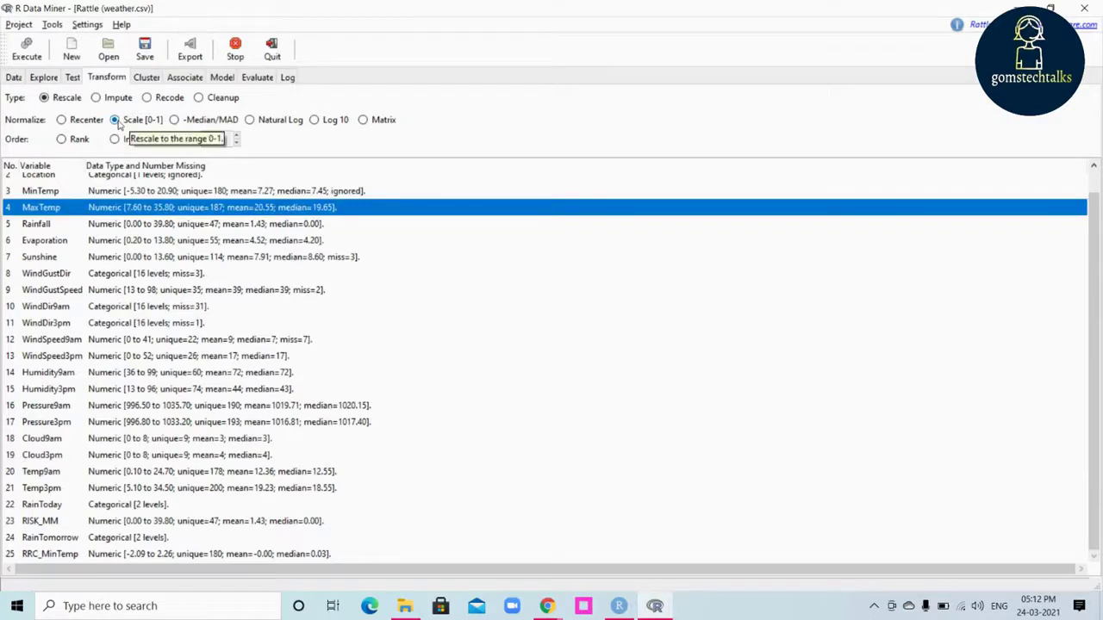
click(27, 49)
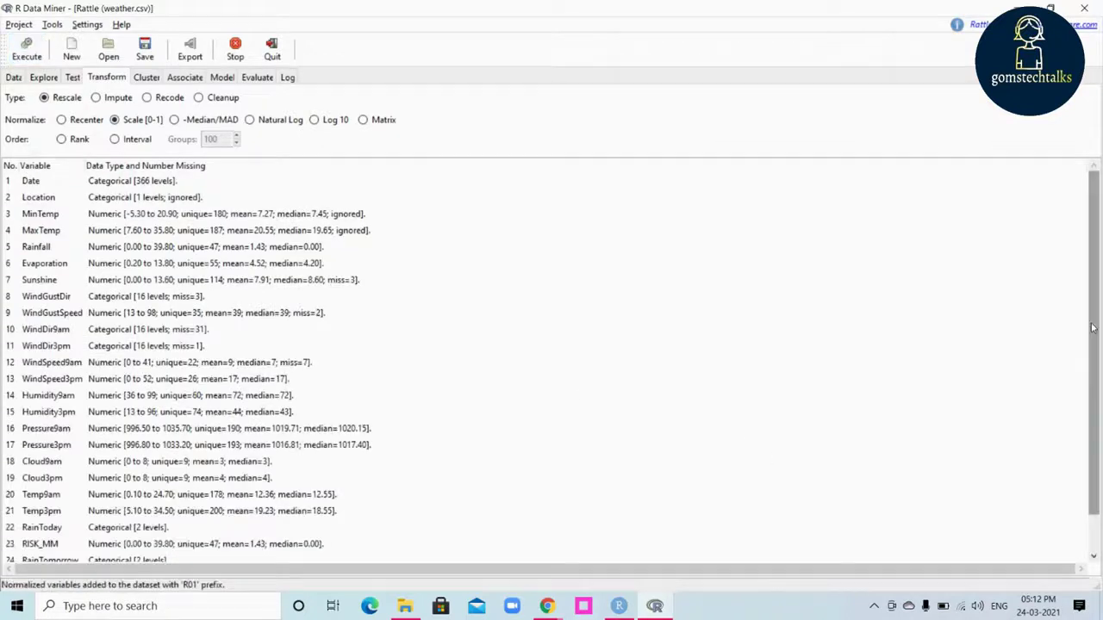
scroll(1094, 328, down, 1)
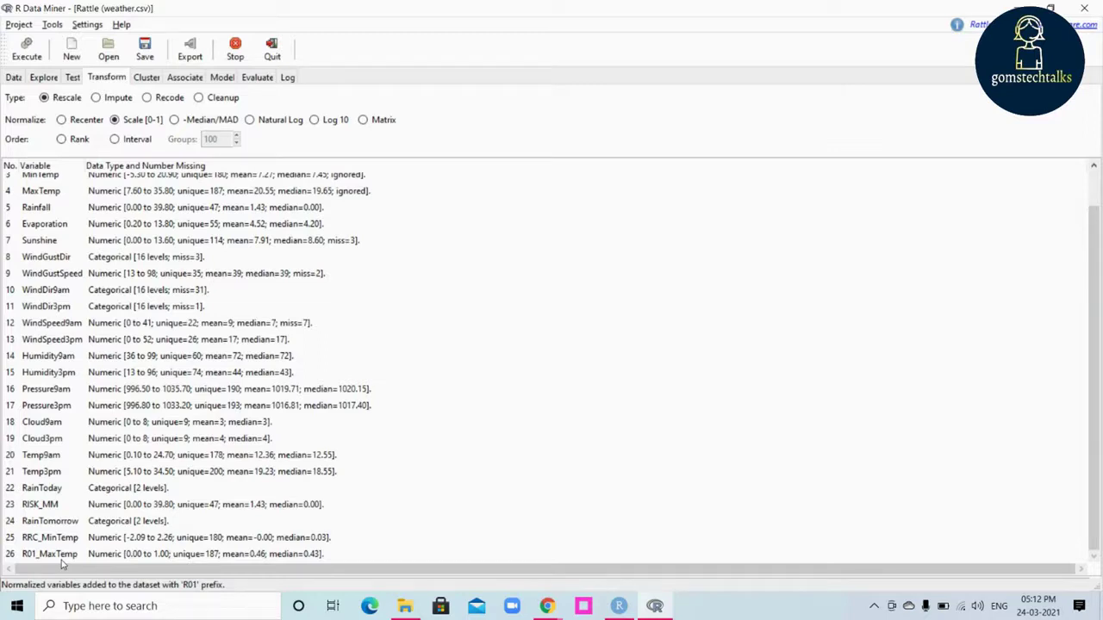
click(12, 77)
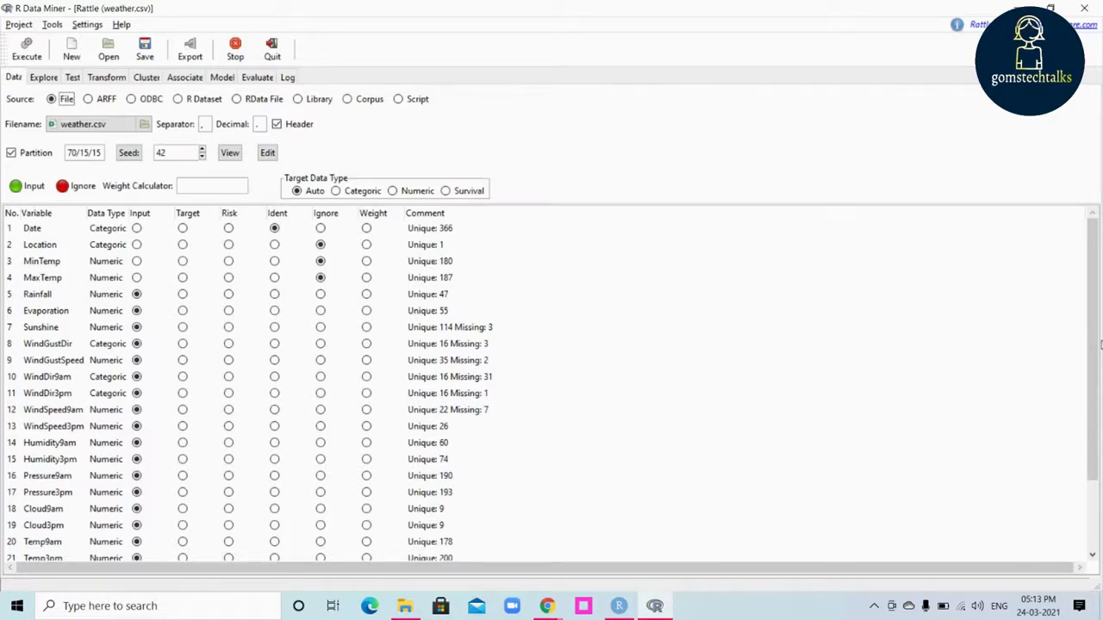
drag(1094, 339, 1099, 442)
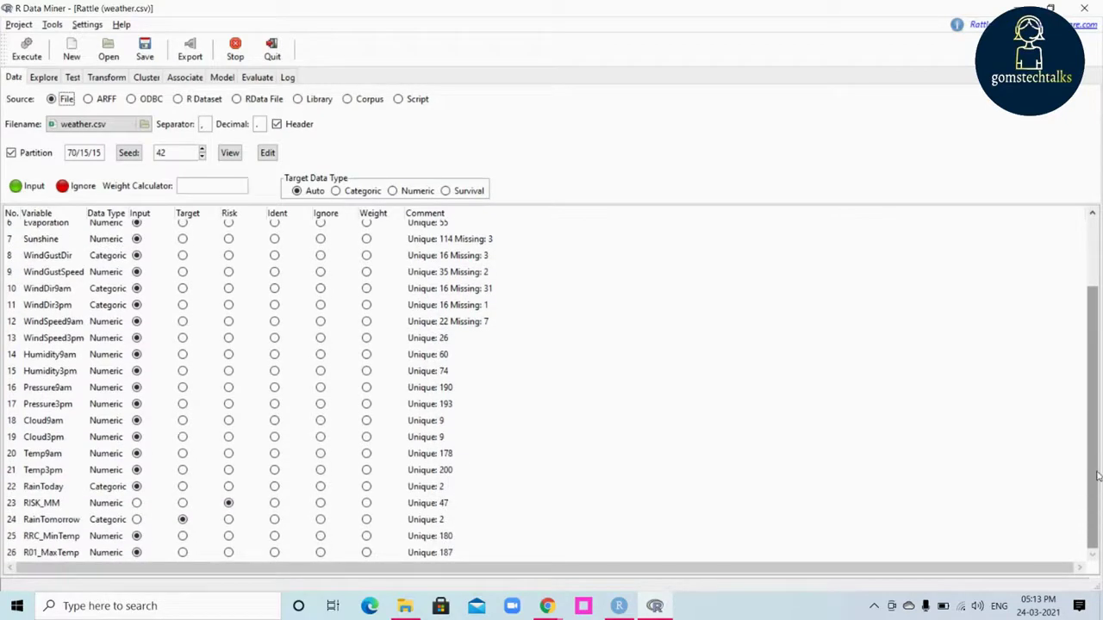
click(61, 558)
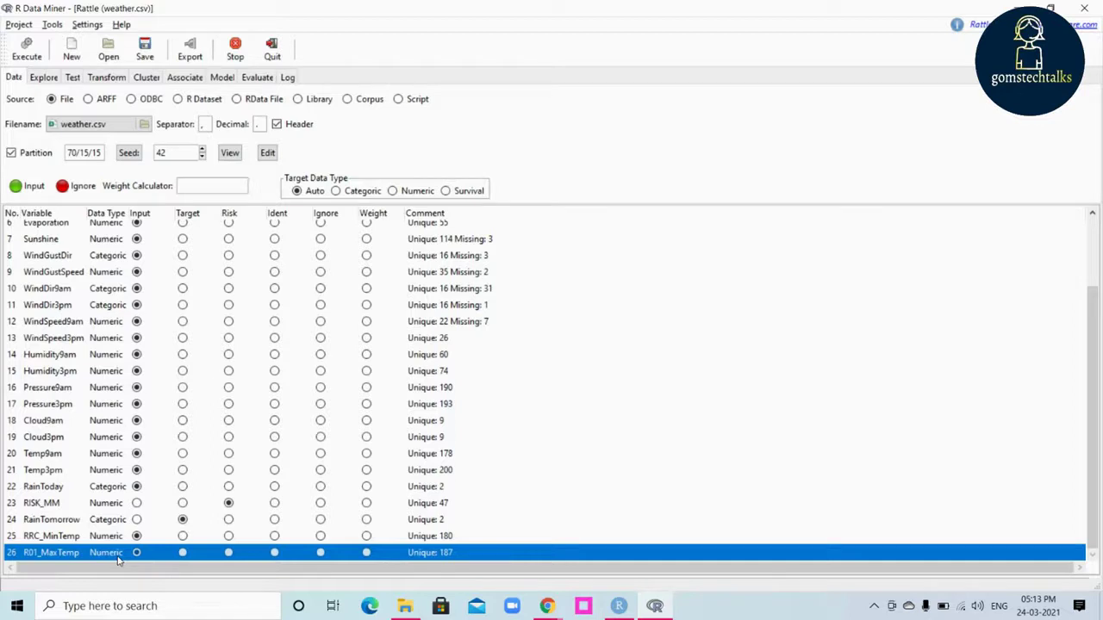
click(108, 79)
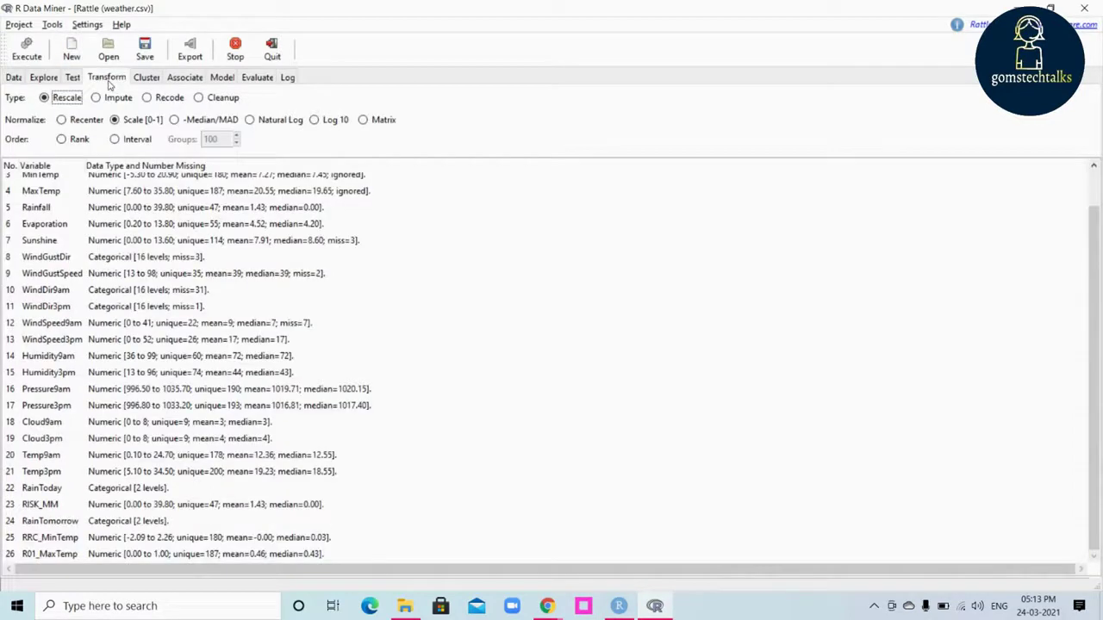
- Rescale Evaporation by Median/MAD, creating RMD_Evaporation with median 0
click(175, 121)
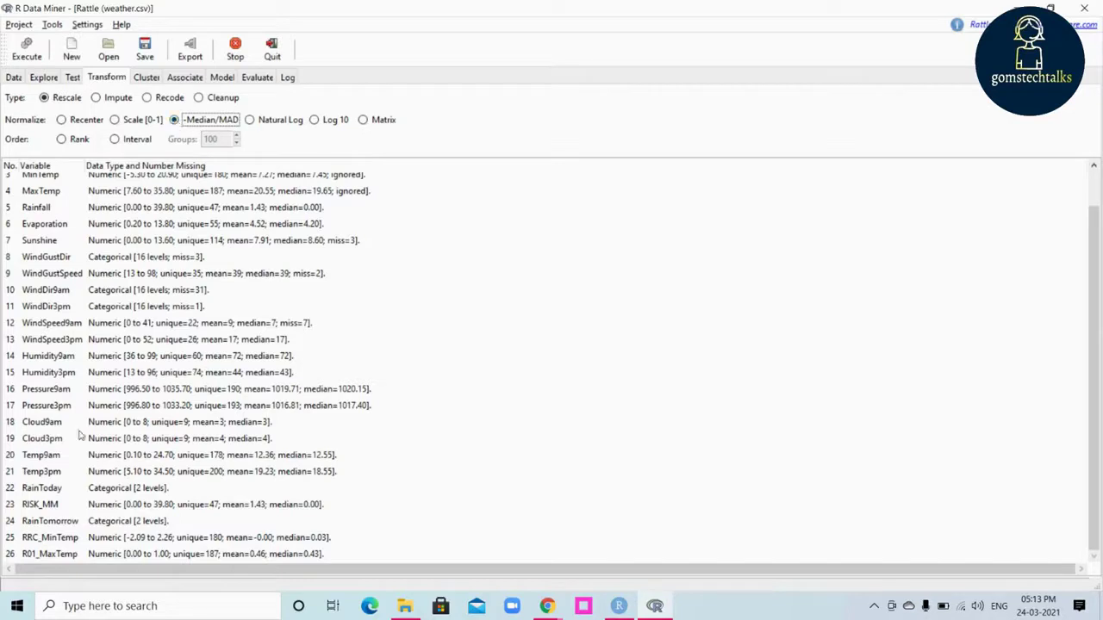
click(54, 226)
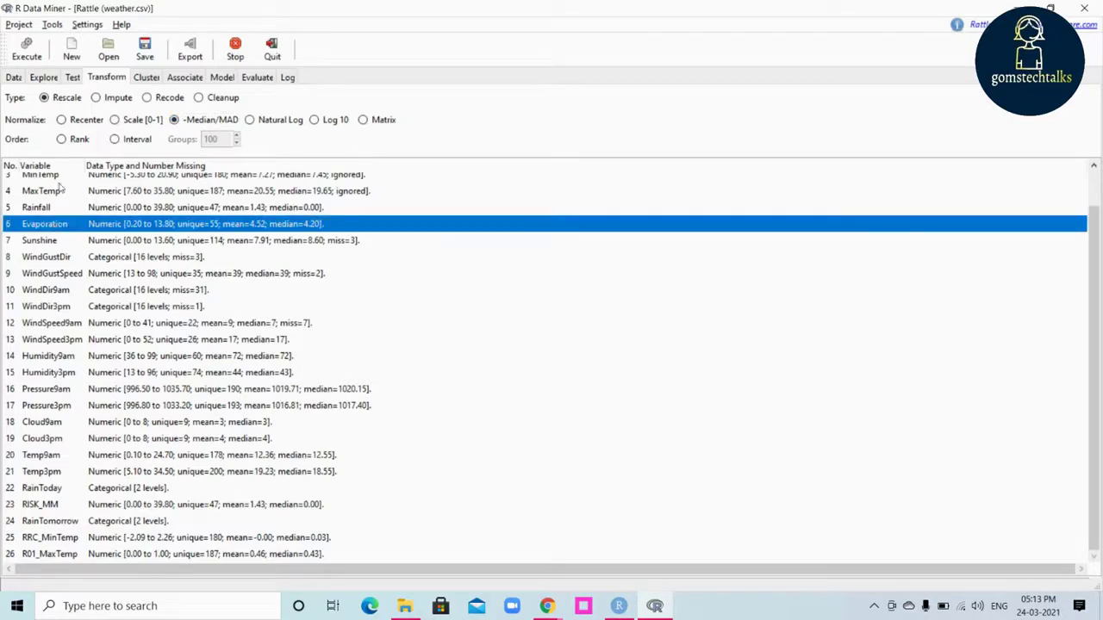
click(9, 79)
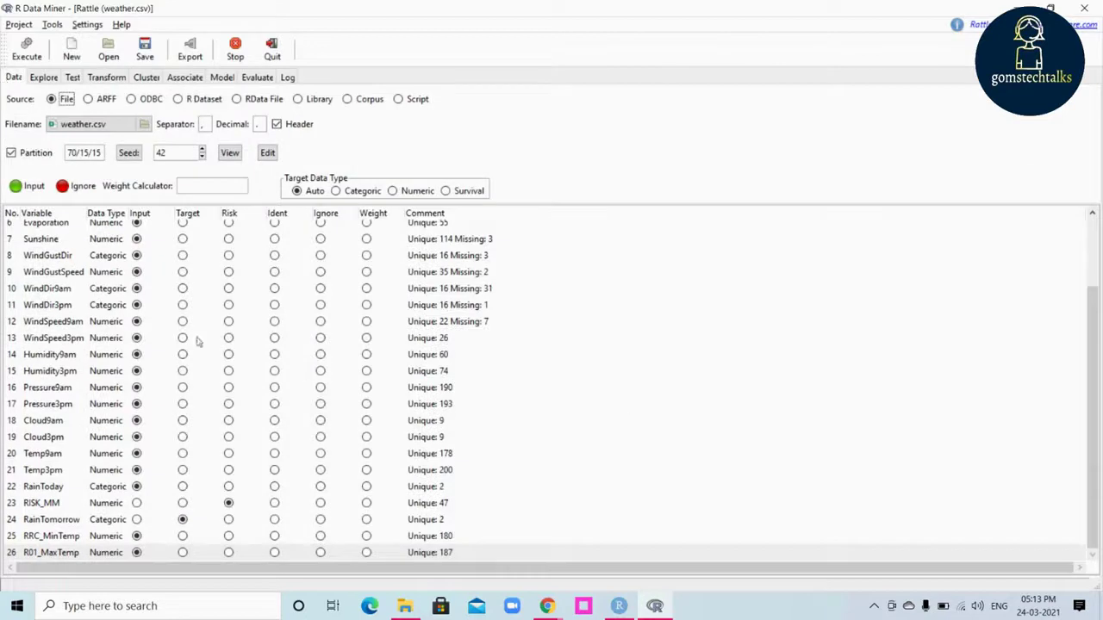
drag(1089, 498, 1097, 353)
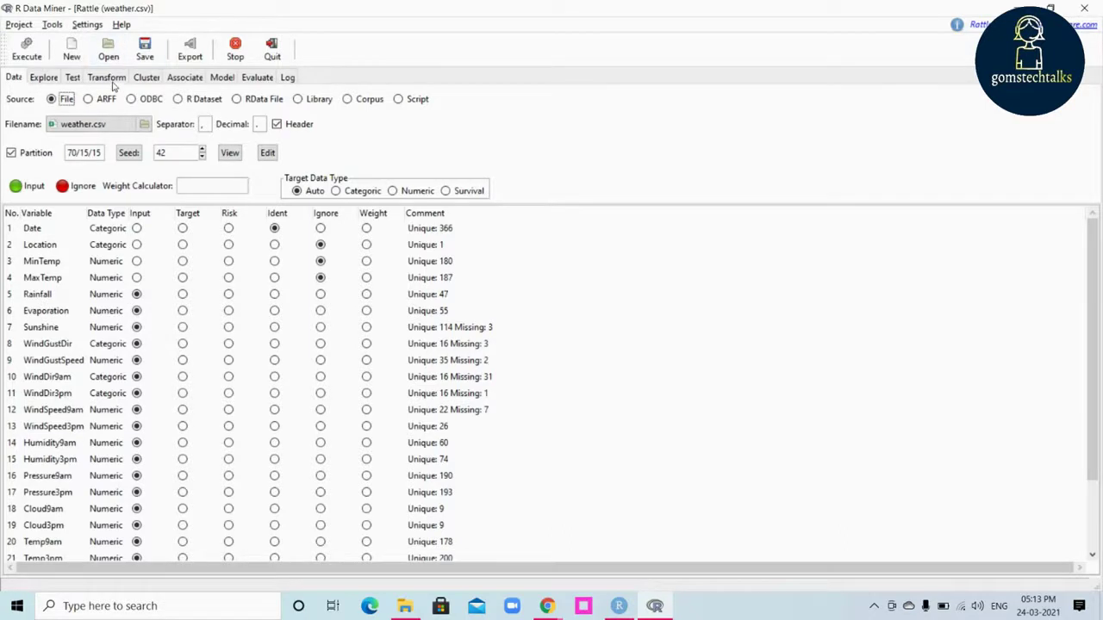
click(111, 78)
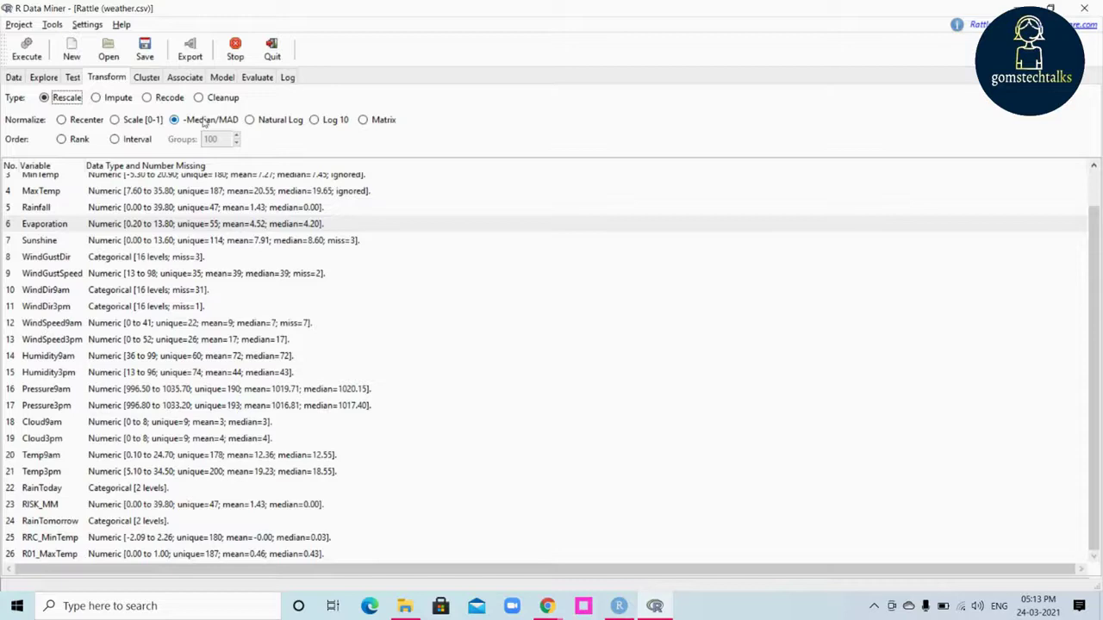
click(29, 227)
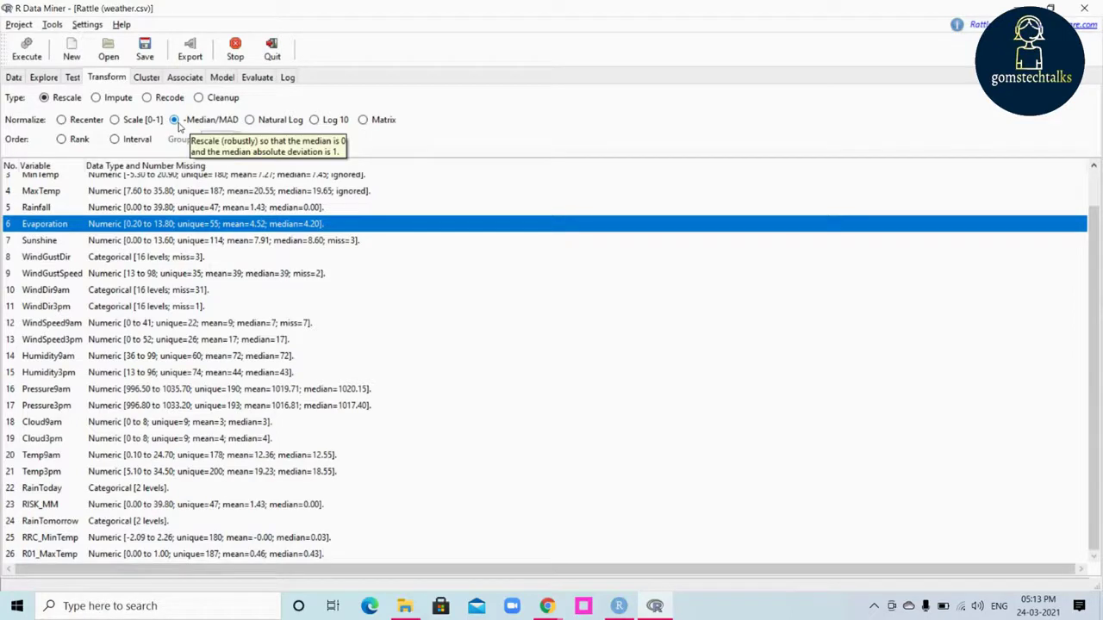
click(27, 50)
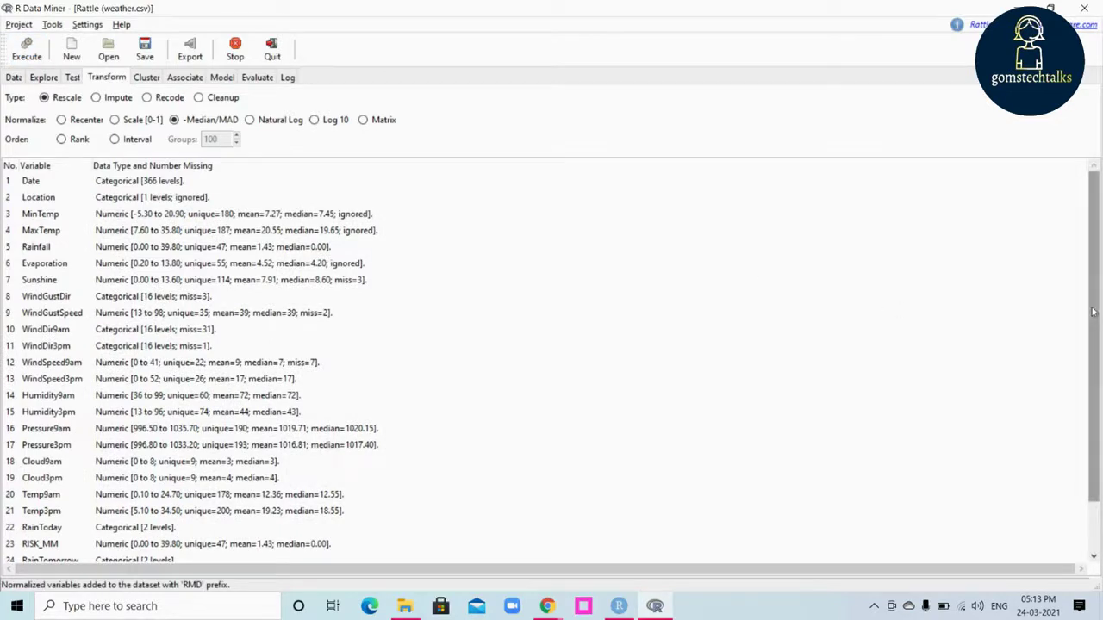
scroll(1090, 315, down, 2)
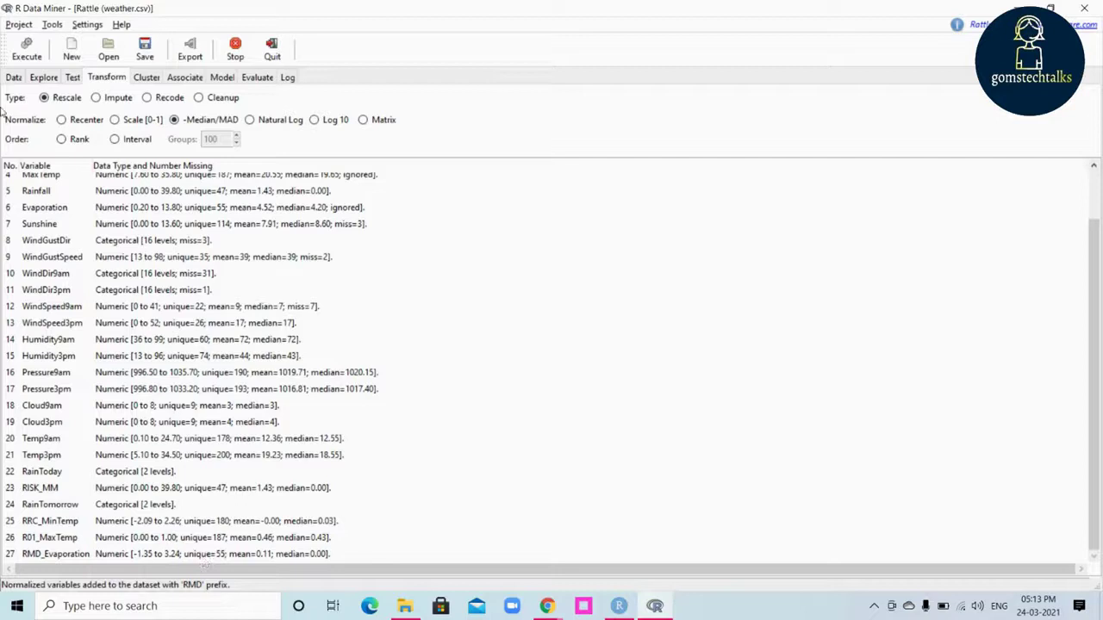
- Open weather.csv in the Data Viewer from the Data page
click(13, 78)
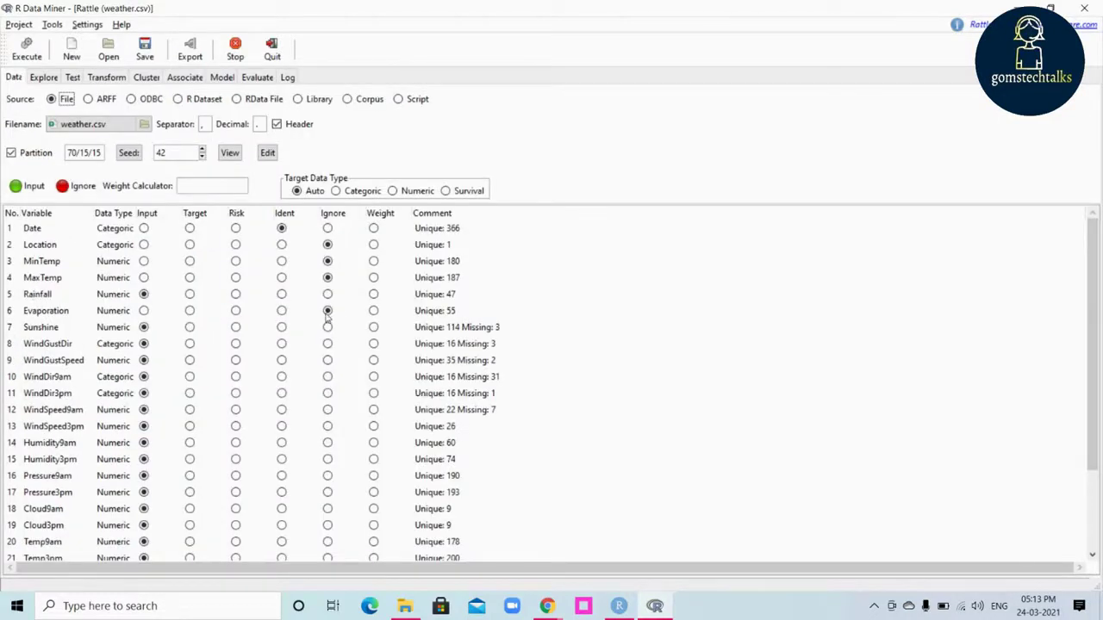
scroll(1099, 353, down, 2)
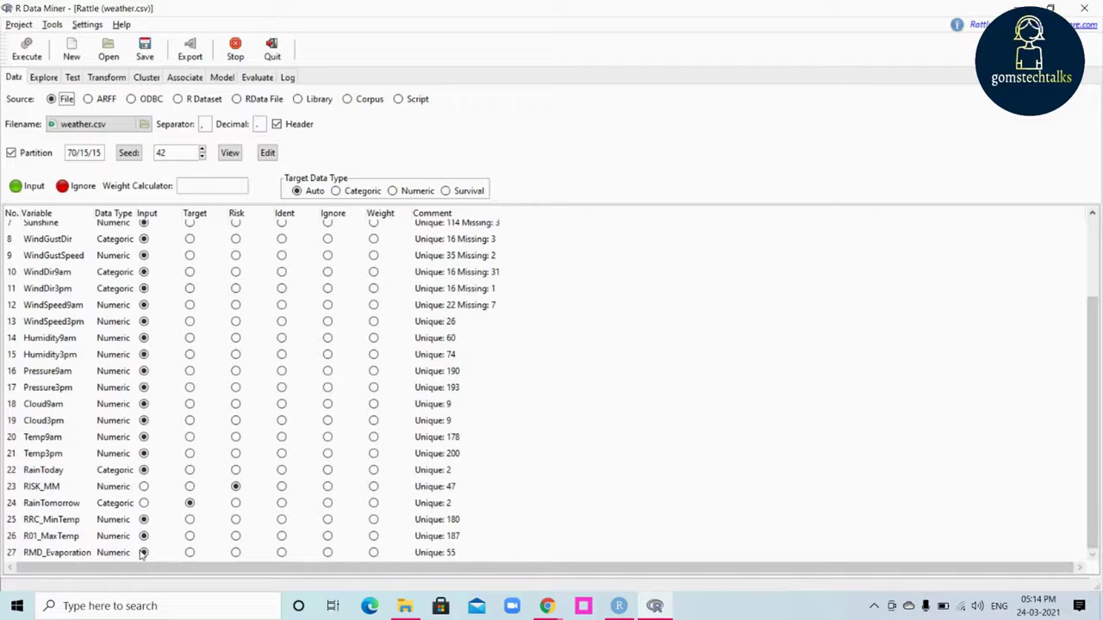
click(229, 159)
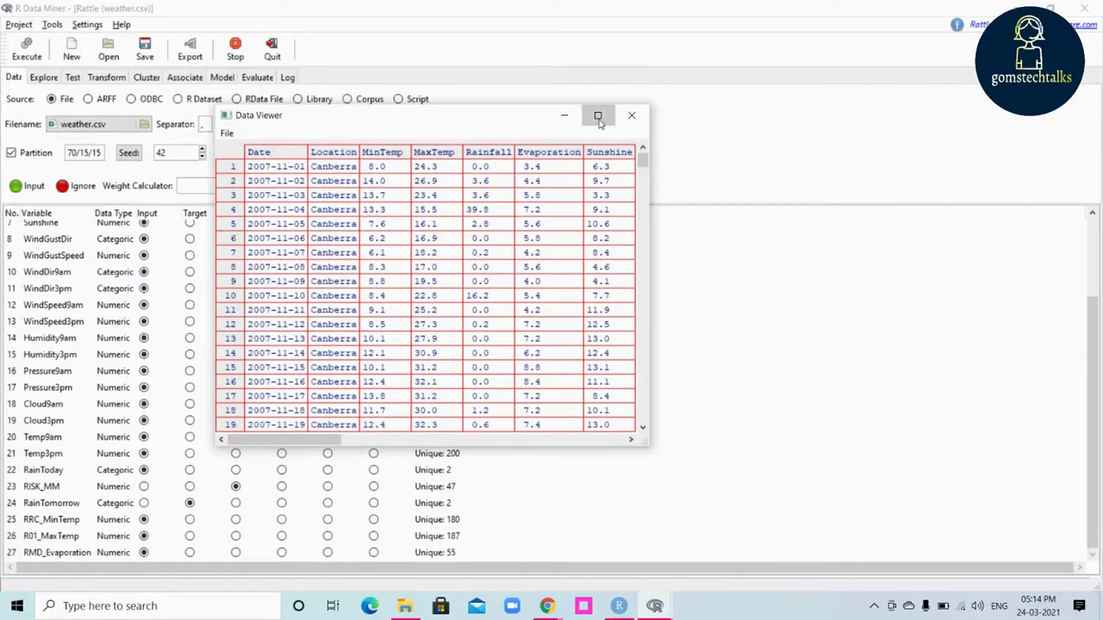
- Maximize the Data Viewer, inspect the new rescaled columns, then close it
click(598, 116)
drag(592, 586, 1067, 589)
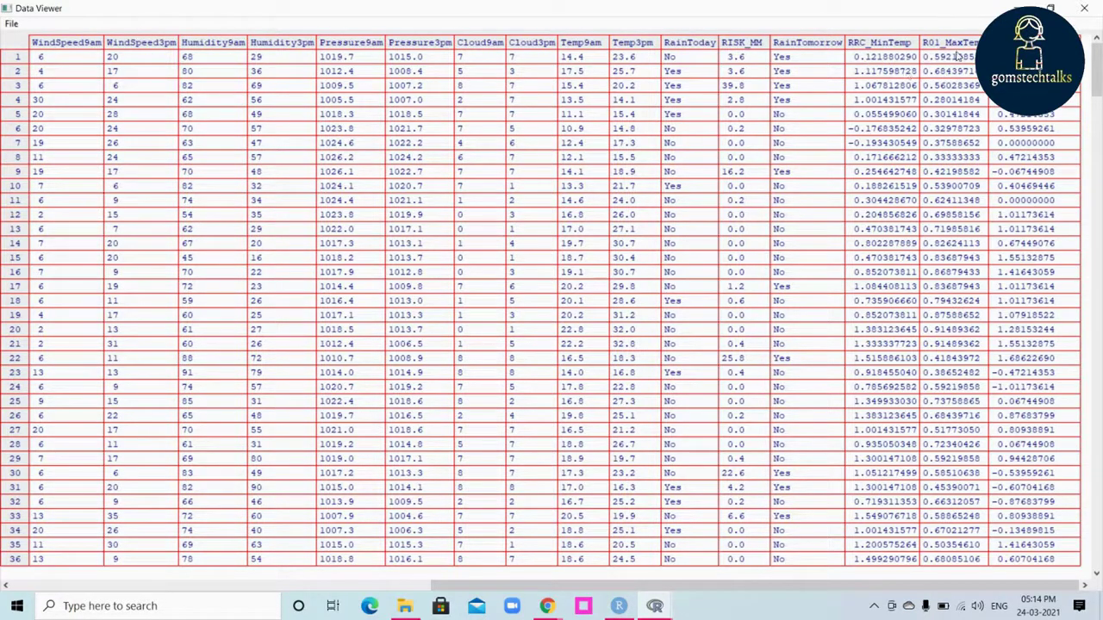
drag(1099, 87, 1095, 172)
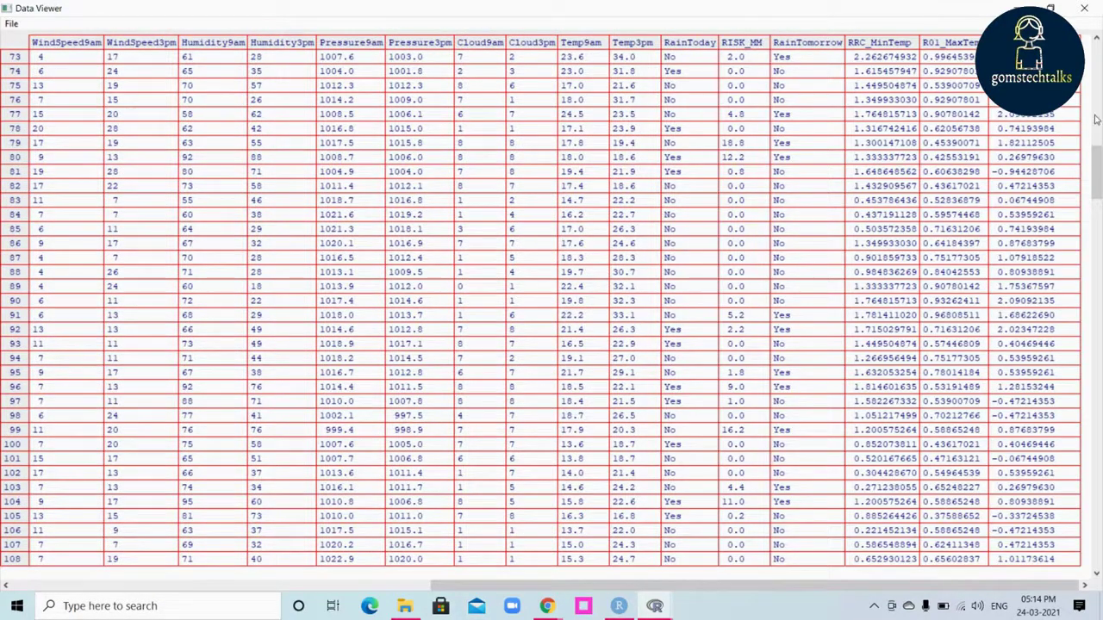
drag(1098, 168, 1098, 54)
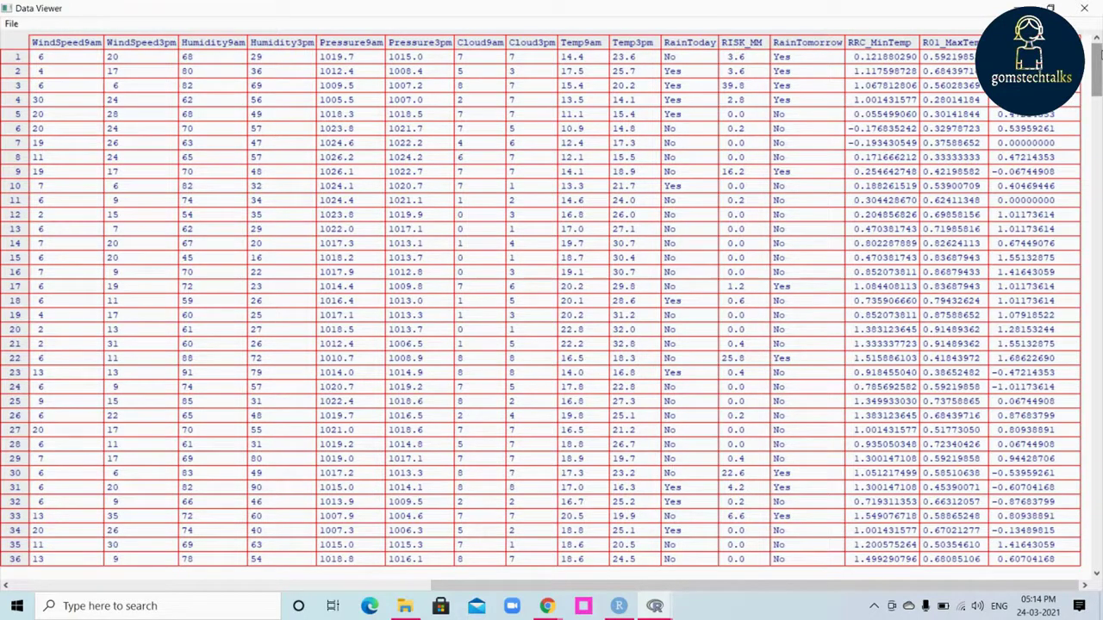
click(1090, 8)
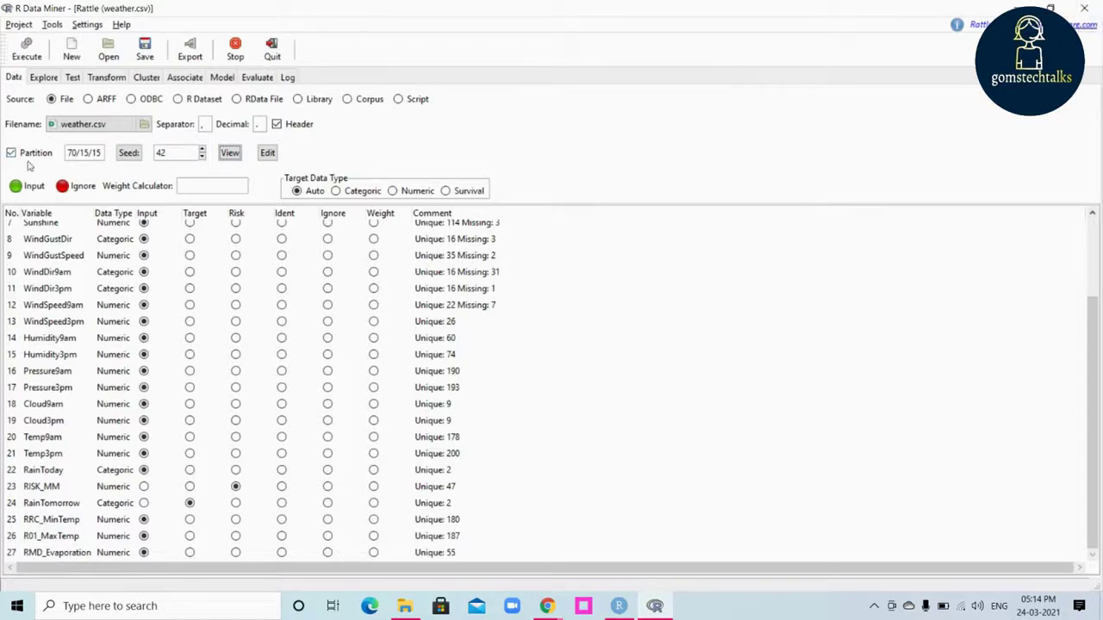
- Rank-rescale Cloud9am into RRK_Cloud9am (17.00 to 346.50, median 181.50)
click(111, 78)
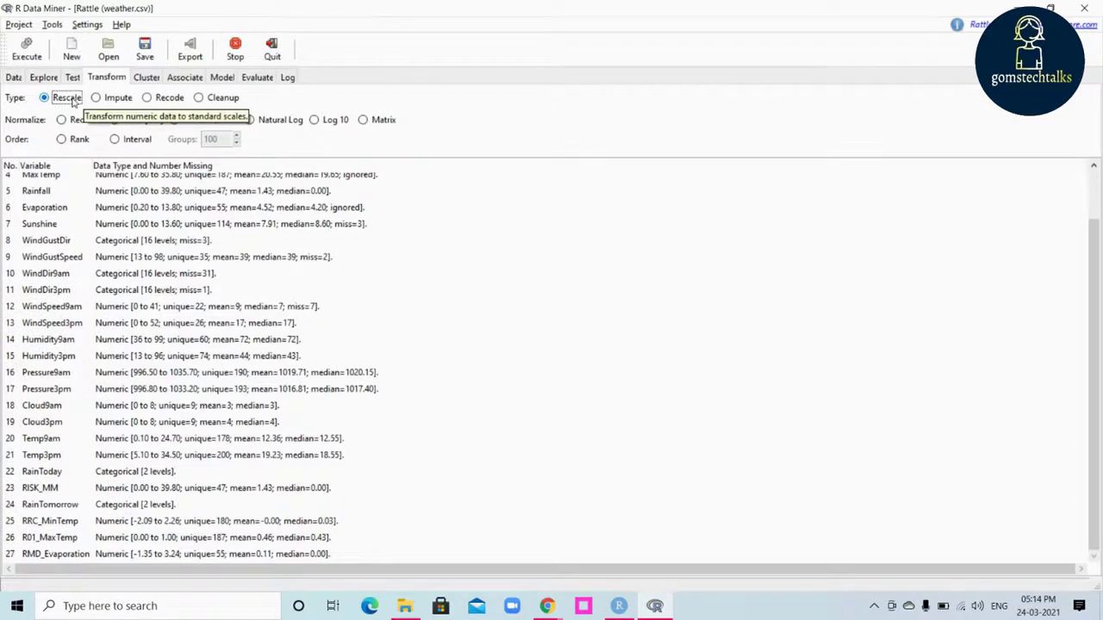
click(61, 139)
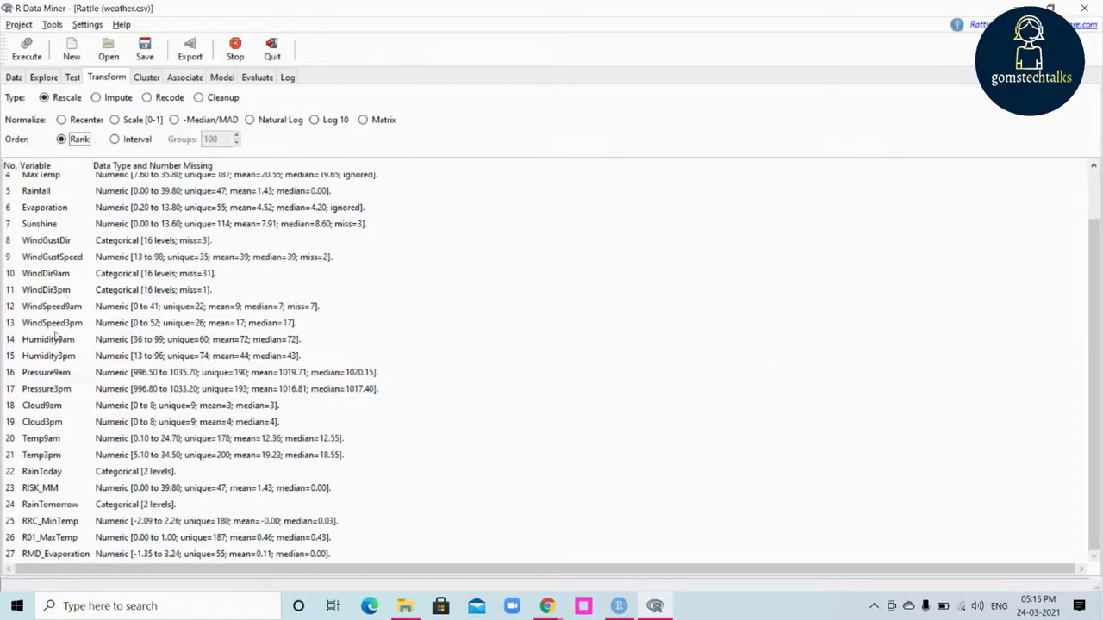
click(49, 407)
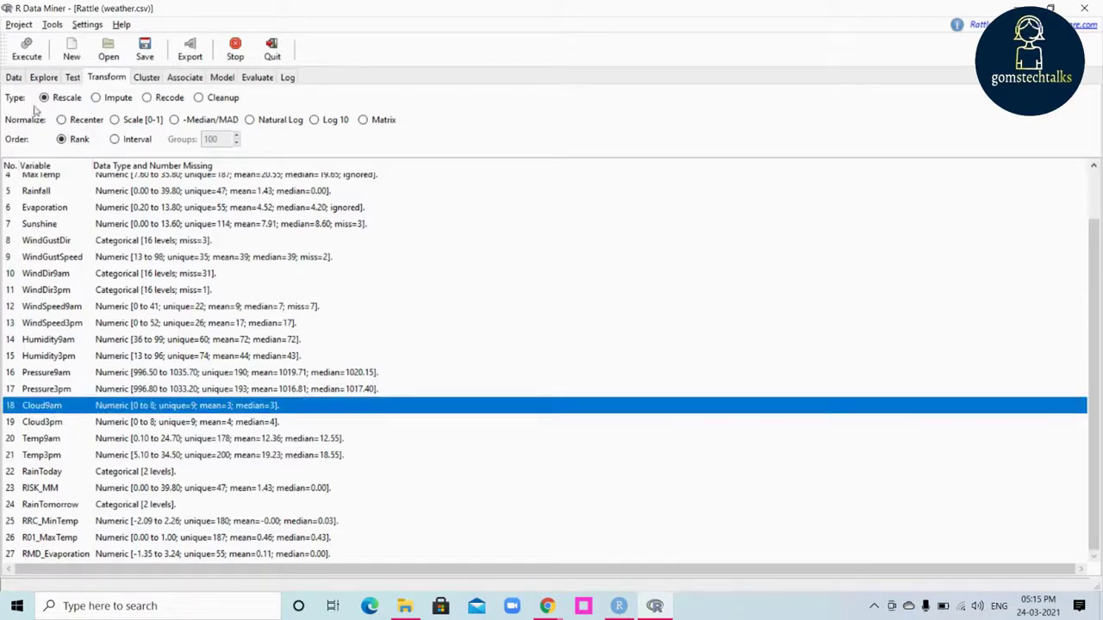
click(28, 53)
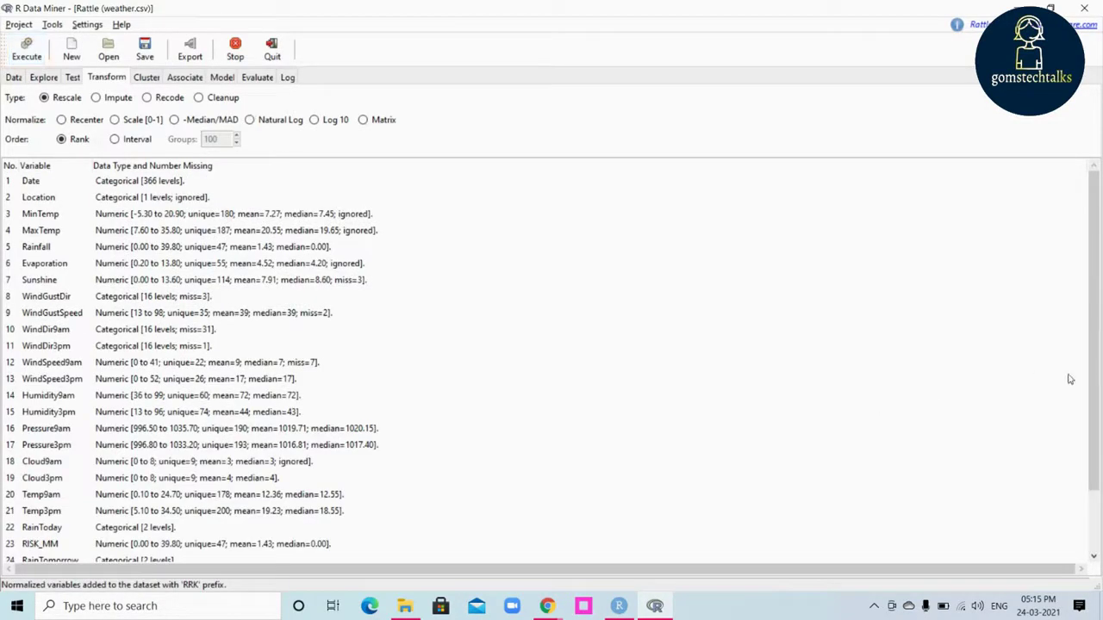
scroll(1100, 397, down, 3)
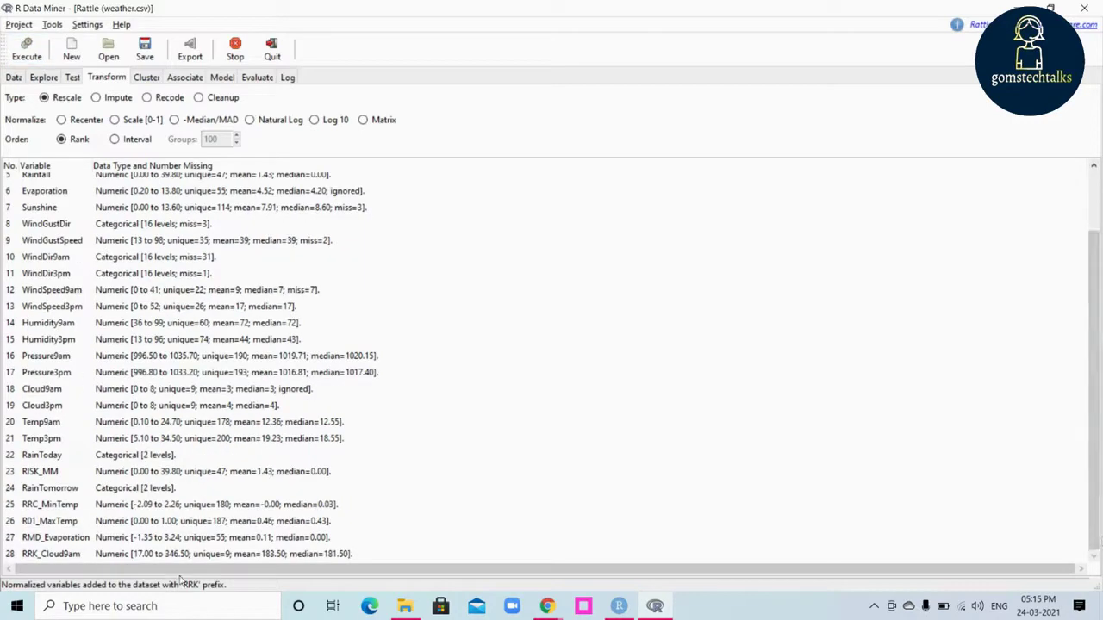
click(37, 558)
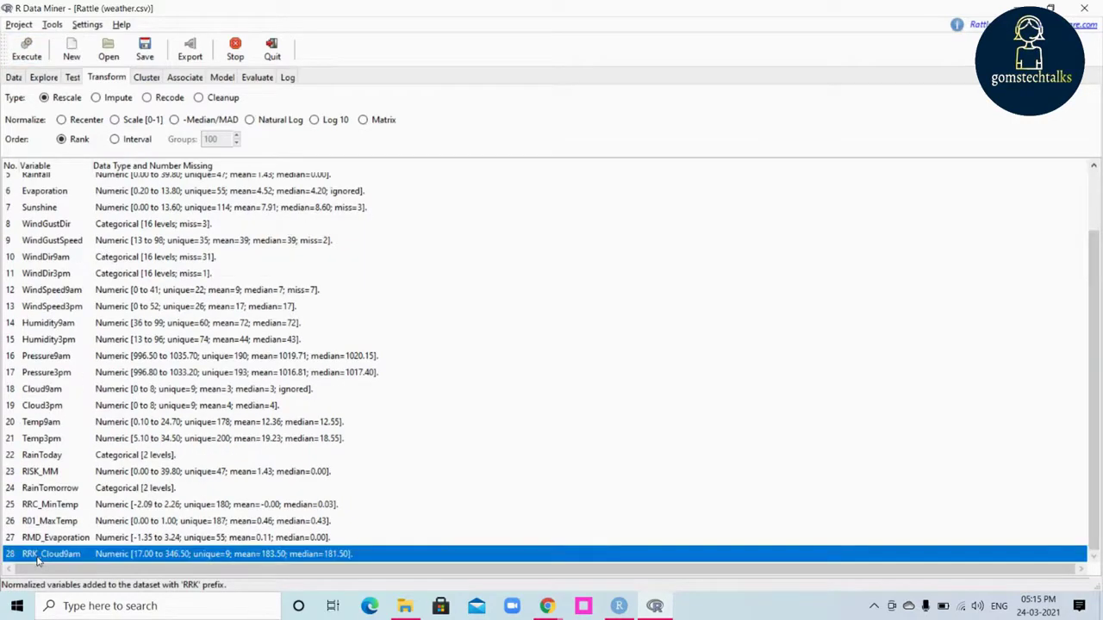
click(11, 80)
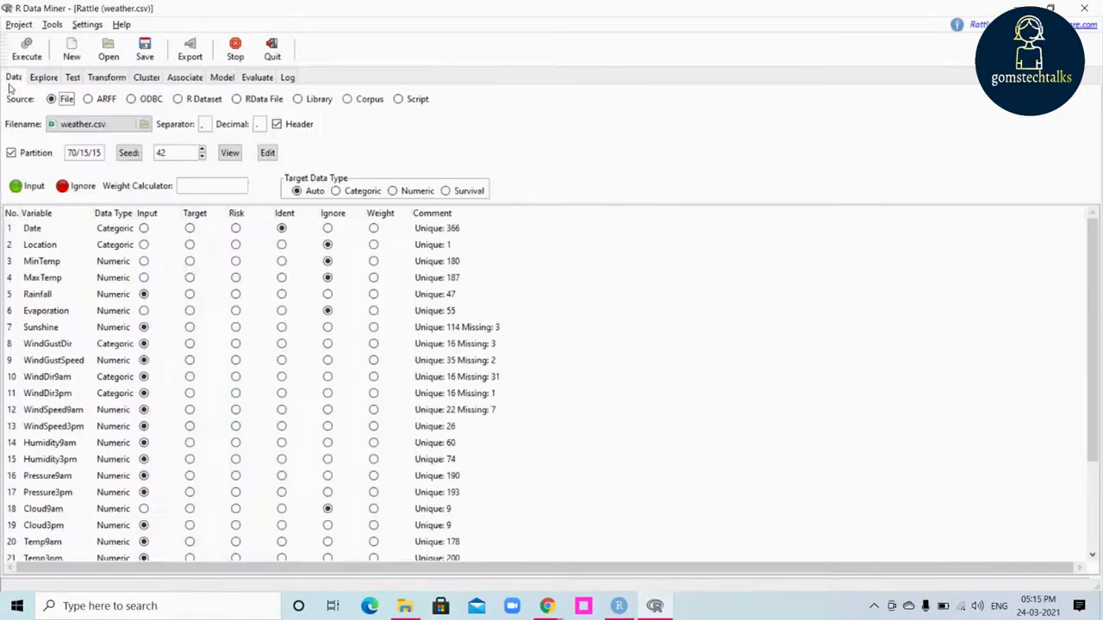
- Browse the weather data with RRC_MinTemp and R01_MaxTemp in a full-screen Data Viewer, then bring RStudio forward
click(230, 154)
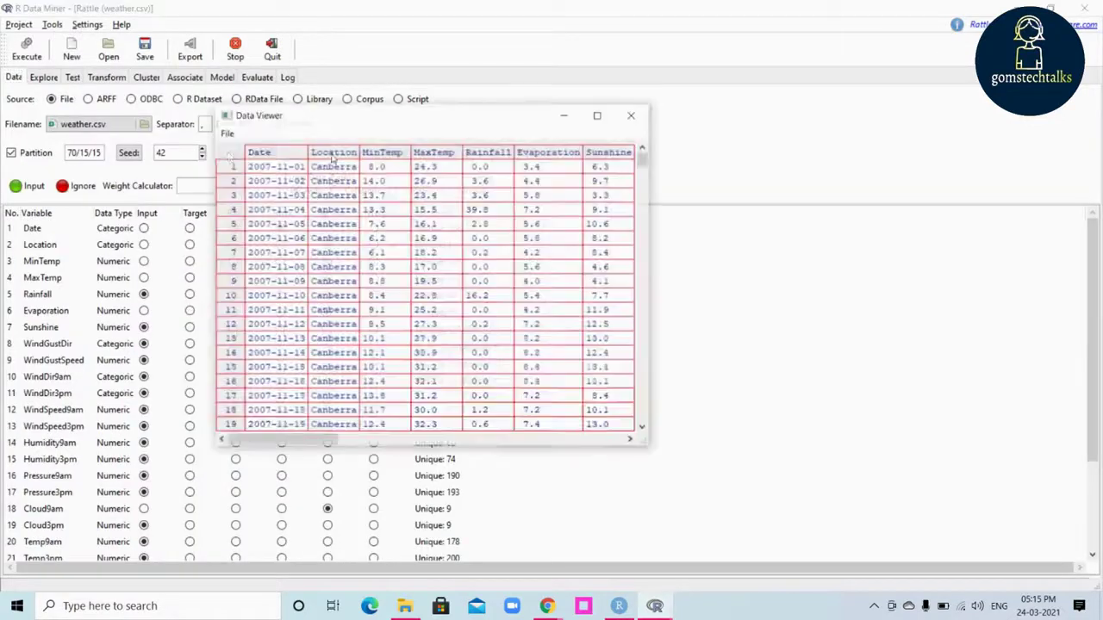
click(606, 123)
drag(537, 586, 1055, 568)
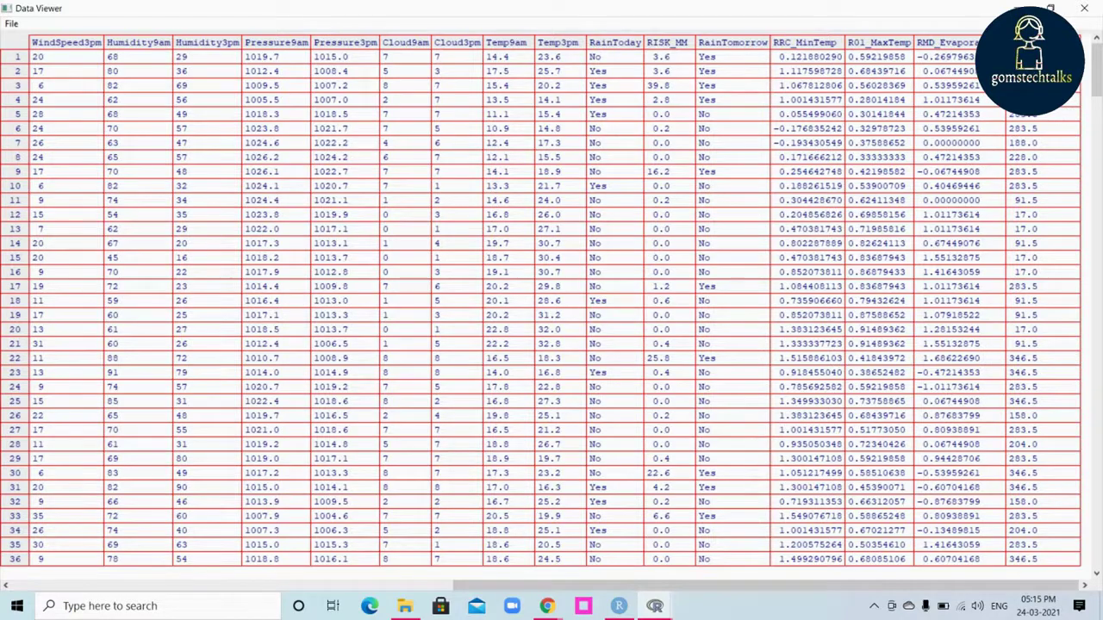
drag(1096, 71, 1099, 284)
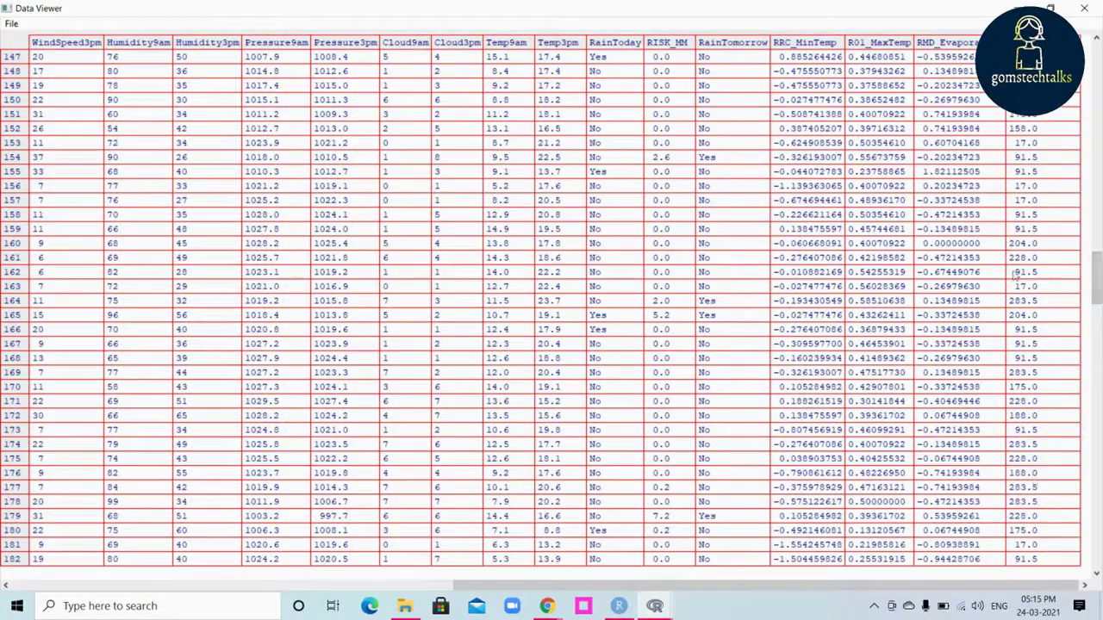
drag(1099, 281, 1097, 573)
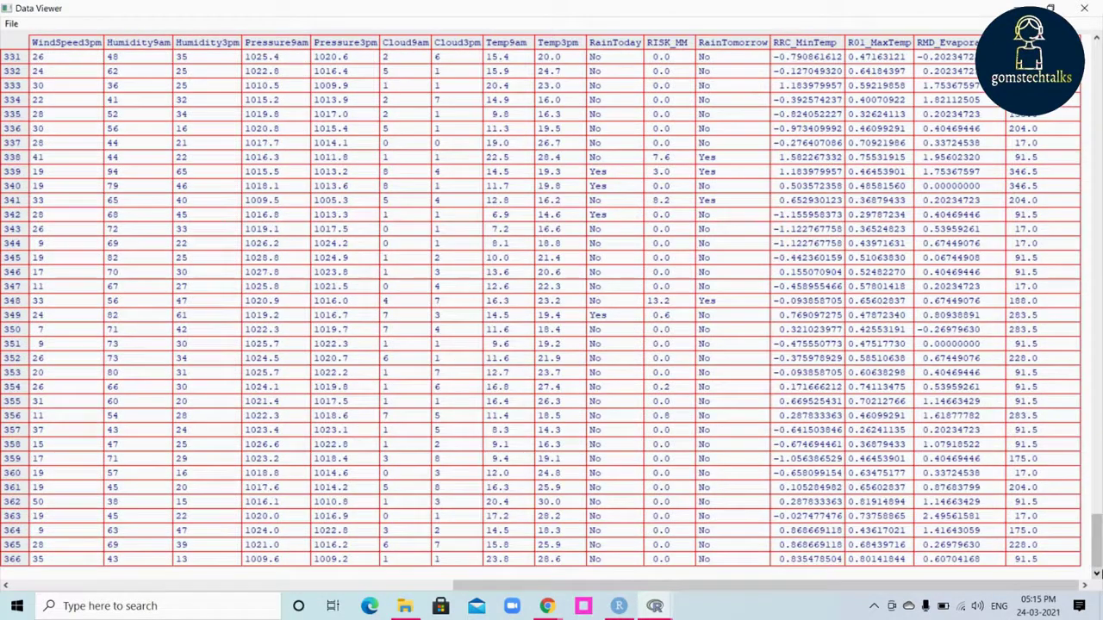
drag(1096, 573, 1096, 54)
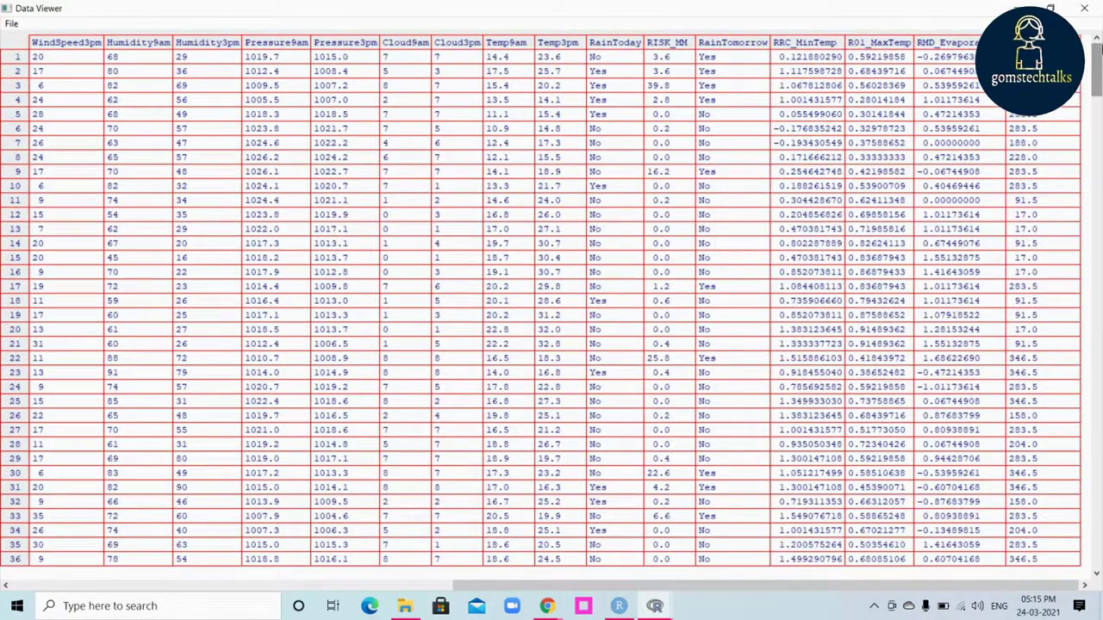
click(620, 606)
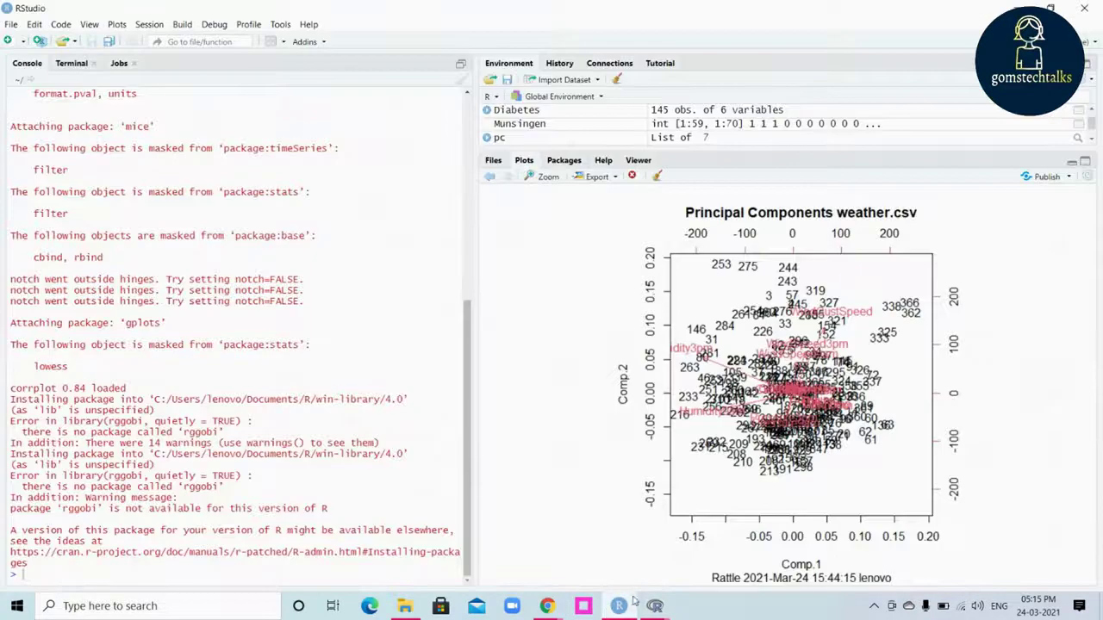
- Leave RStudio for Rattle's Transform page, set to Impute with Zero/Missing
mouse_move(554, 602)
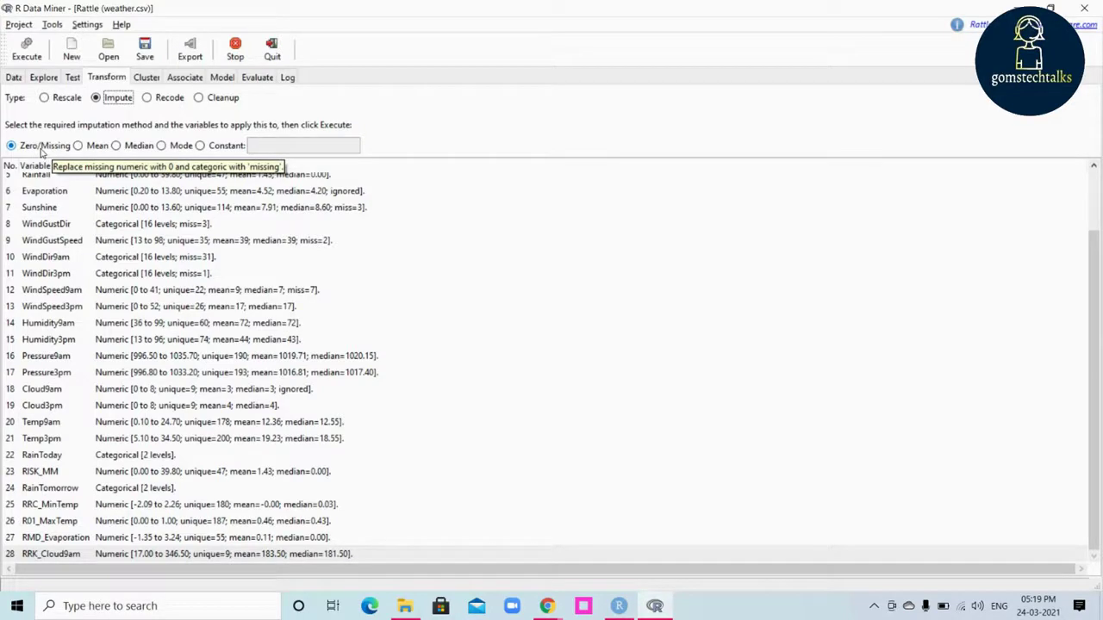
- Stop sharing the screen from the browser's screen recorder
mouse_move(557, 614)
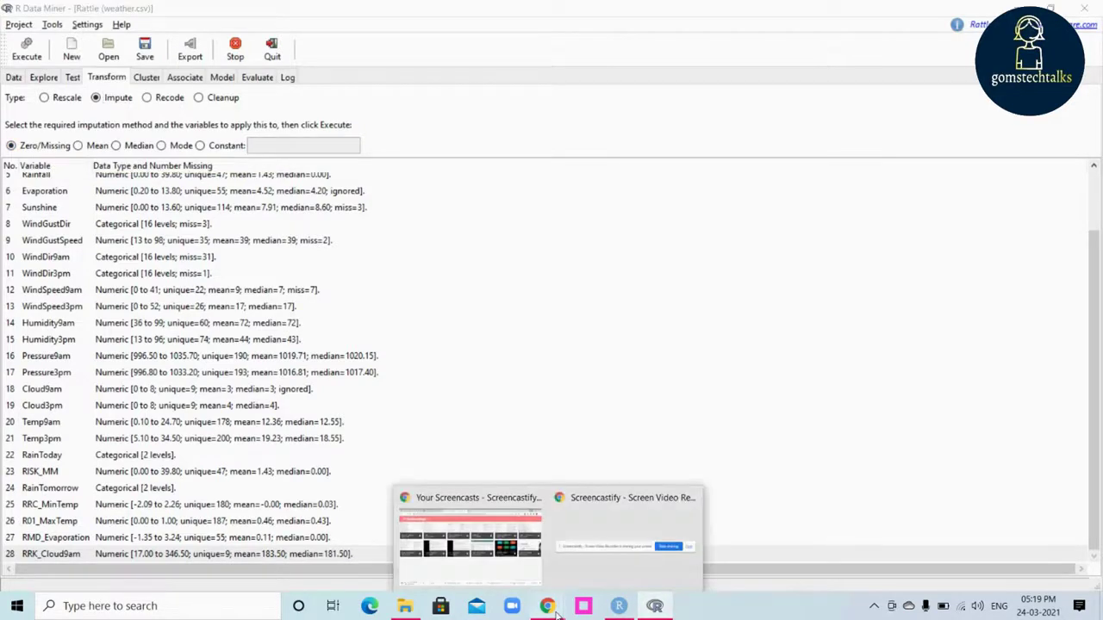
click(626, 534)
click(662, 573)
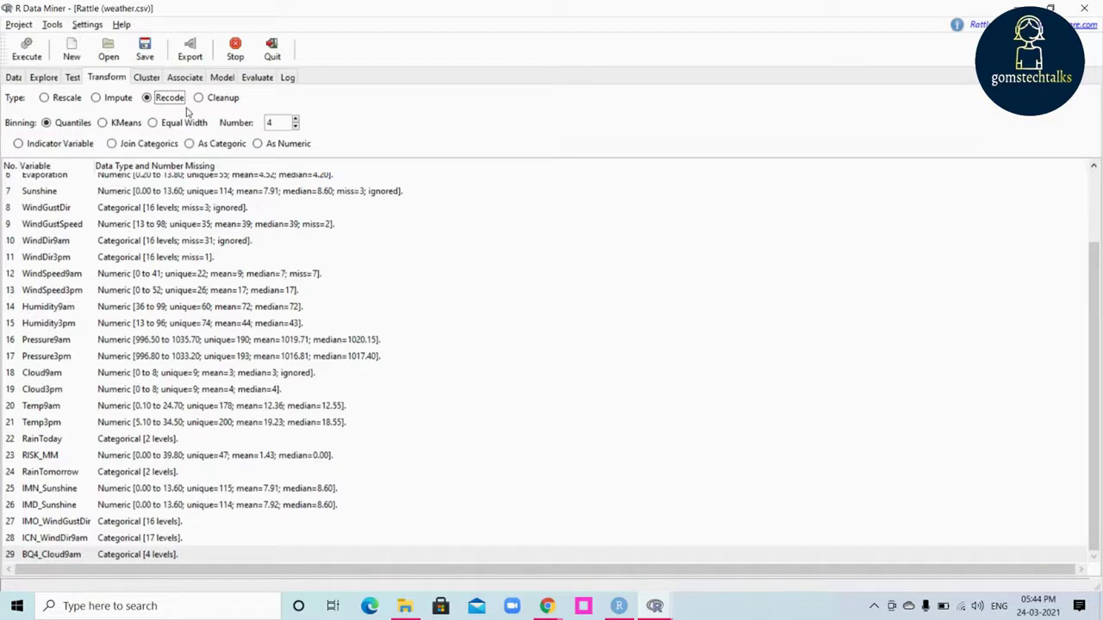
- Quantile-bin WindSpeed9am into BQ4_WindSpeed9am after WindGustDir is rejected as non-numeric
click(37, 209)
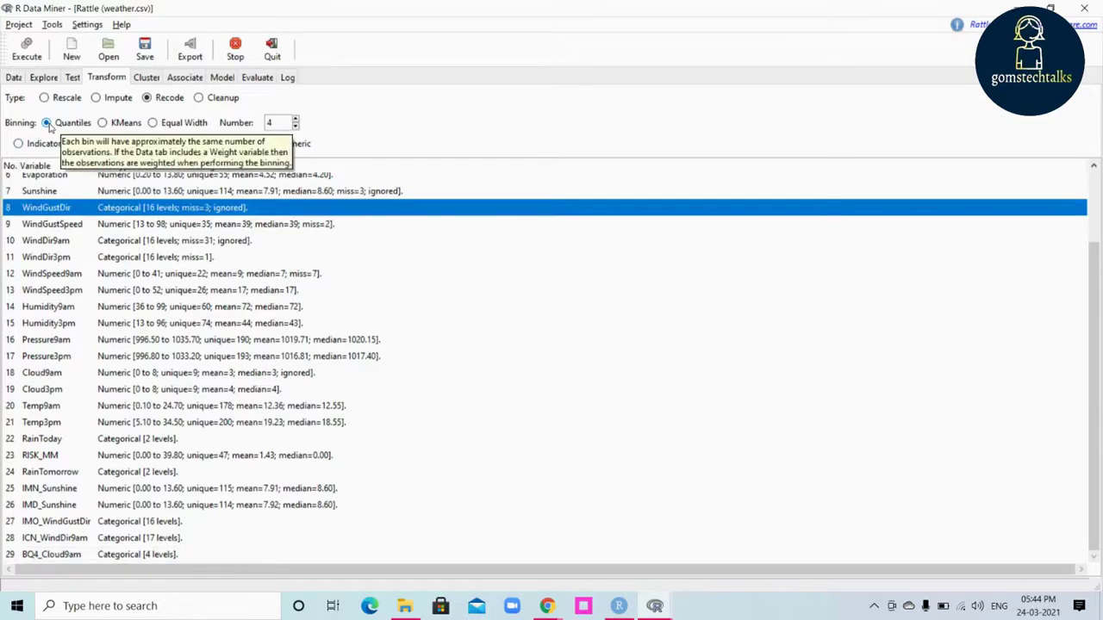
click(27, 50)
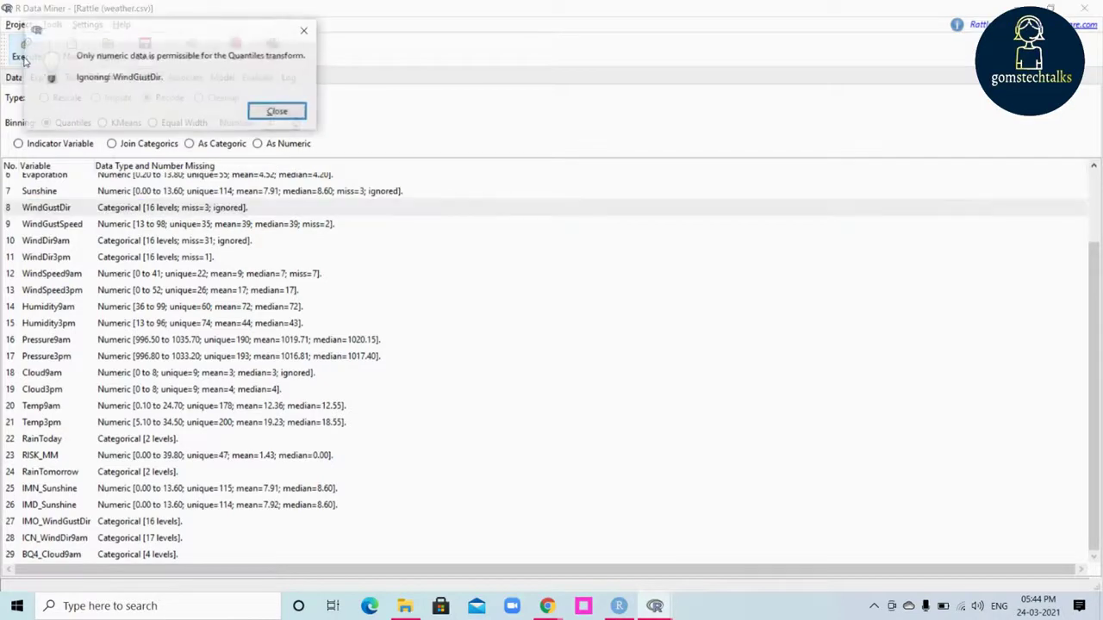
click(277, 112)
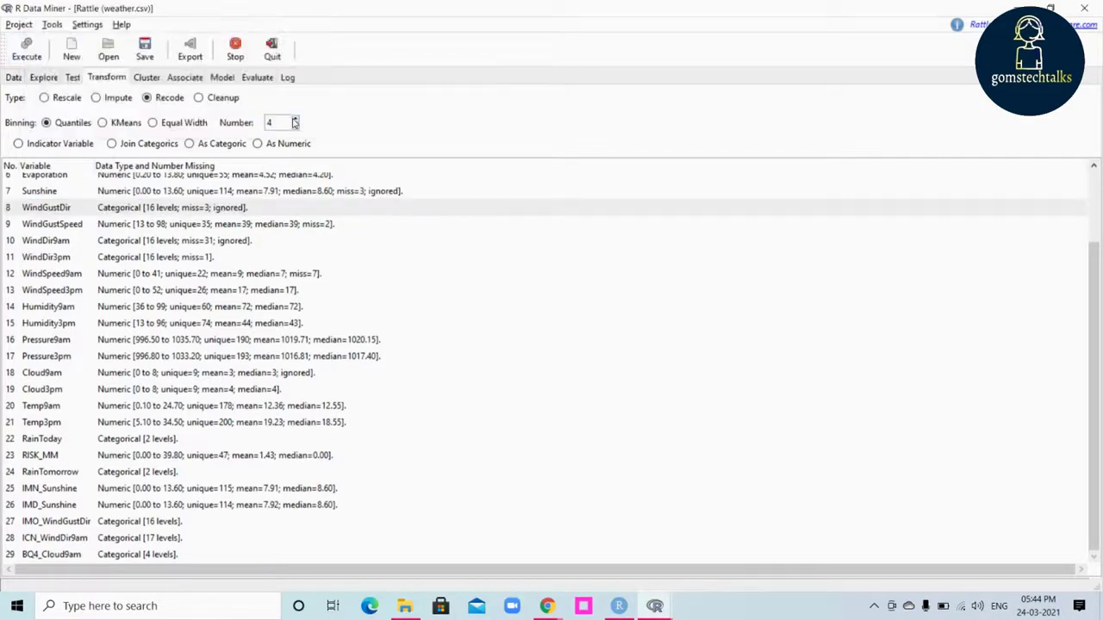
click(59, 223)
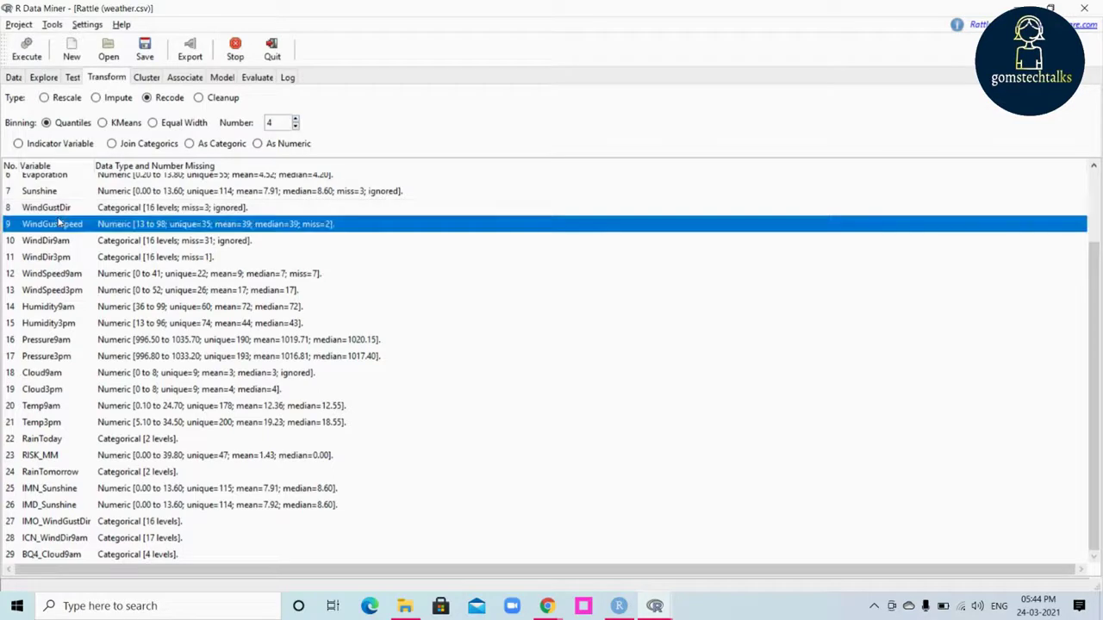
click(57, 271)
click(27, 51)
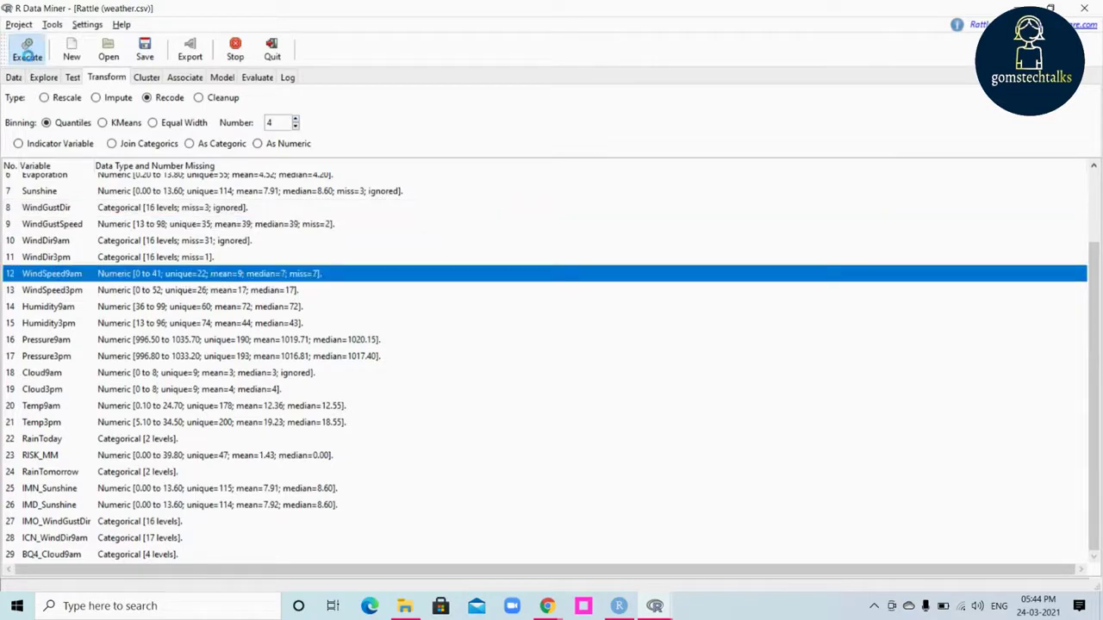
scroll(310, 483, down, 2)
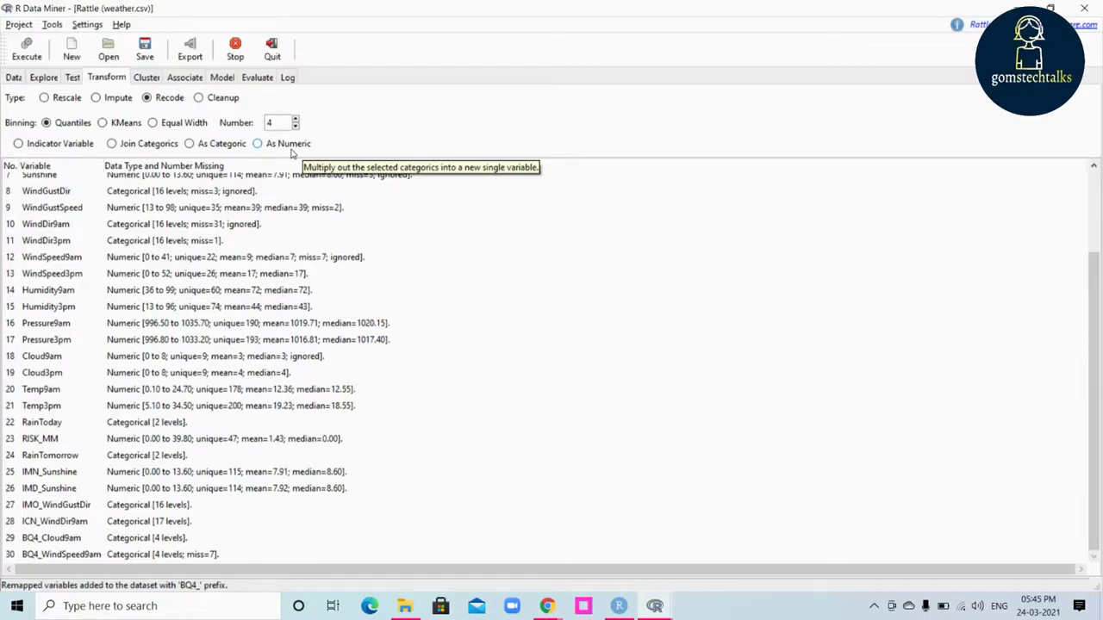
- Bin Pressure3pm with KMeans into the 4-level BK4_Pressure3pm variable
click(104, 124)
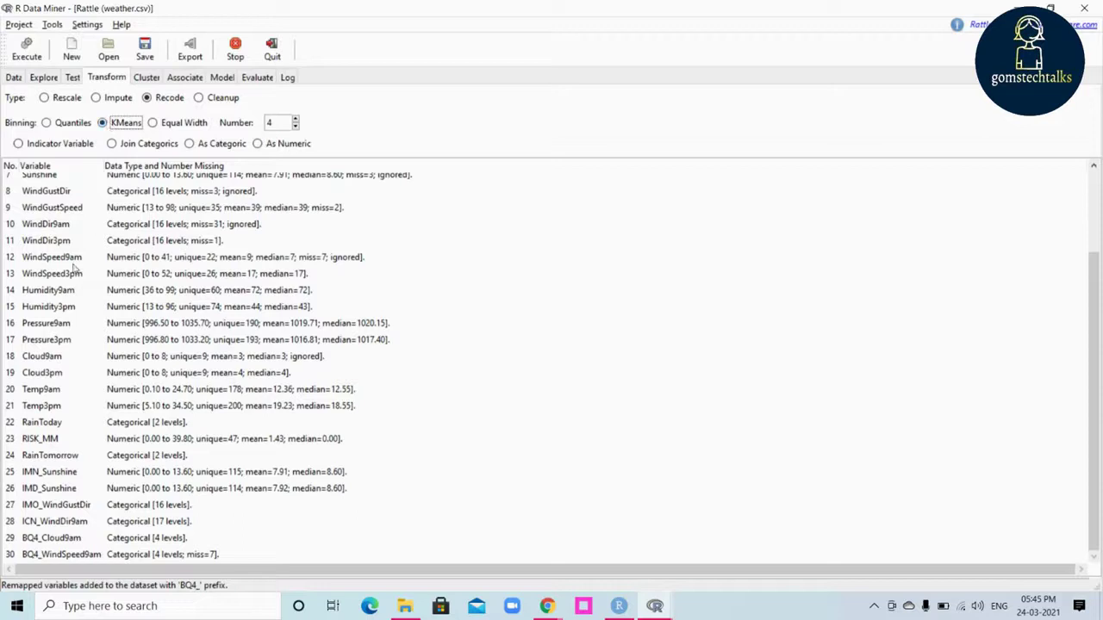
click(46, 342)
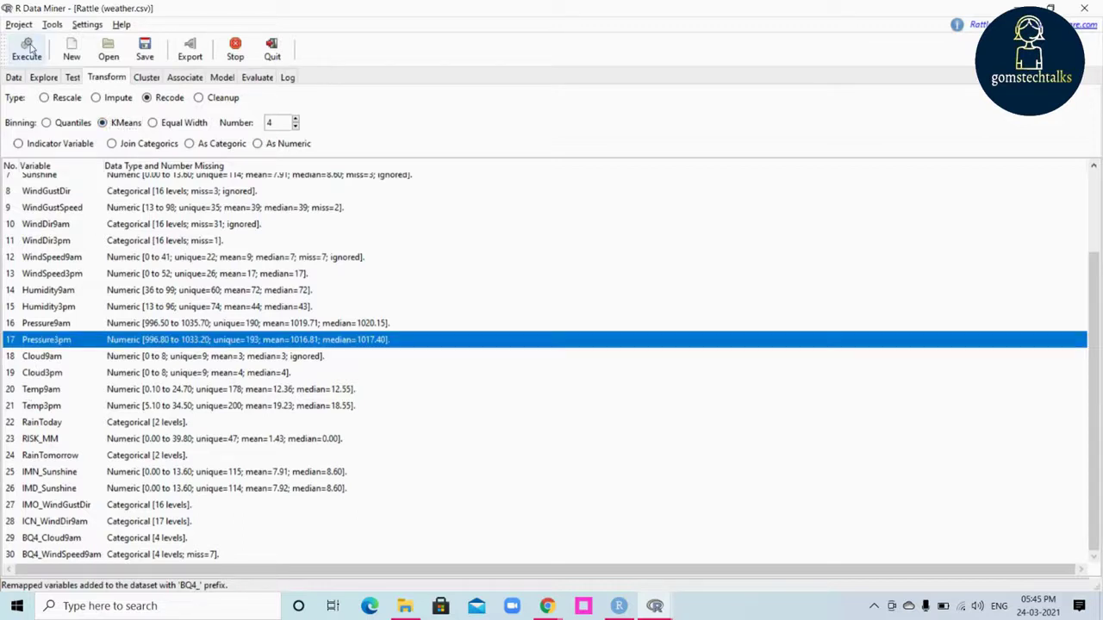
click(27, 49)
drag(1099, 291, 1100, 385)
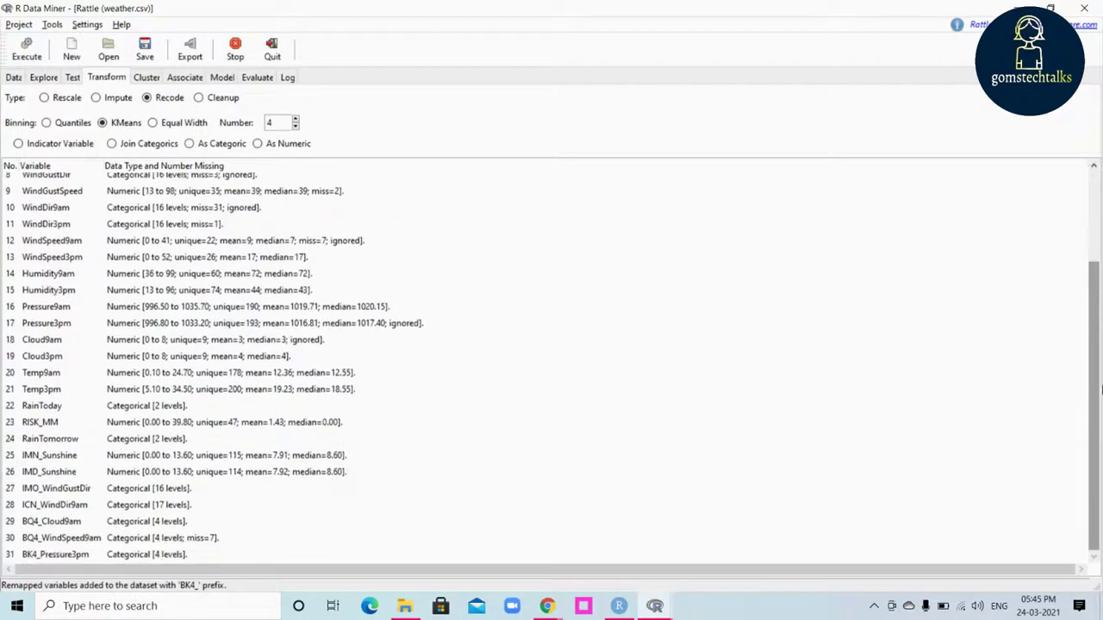
click(57, 556)
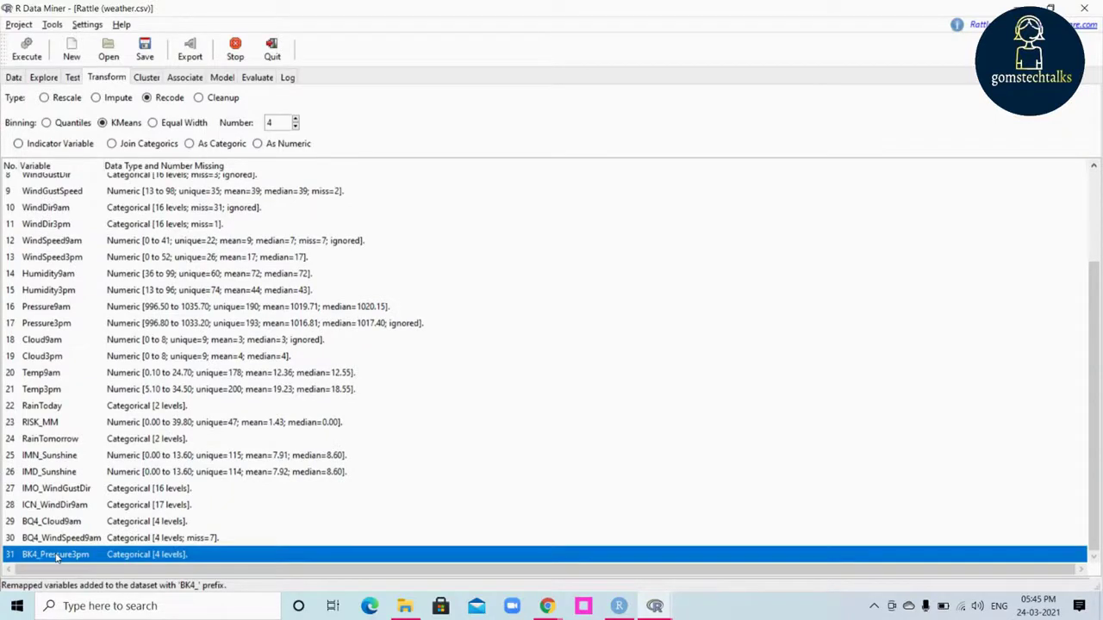
- Choose the Cleanup transform, try Delete Obs with Missing, then return to Delete Ignored
click(199, 98)
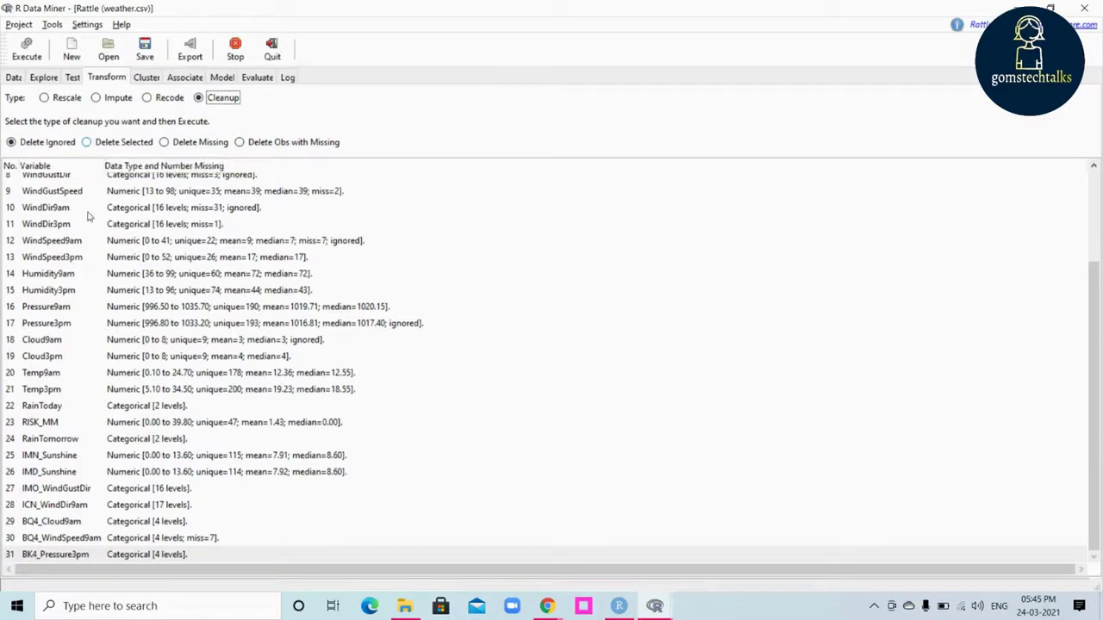
click(63, 228)
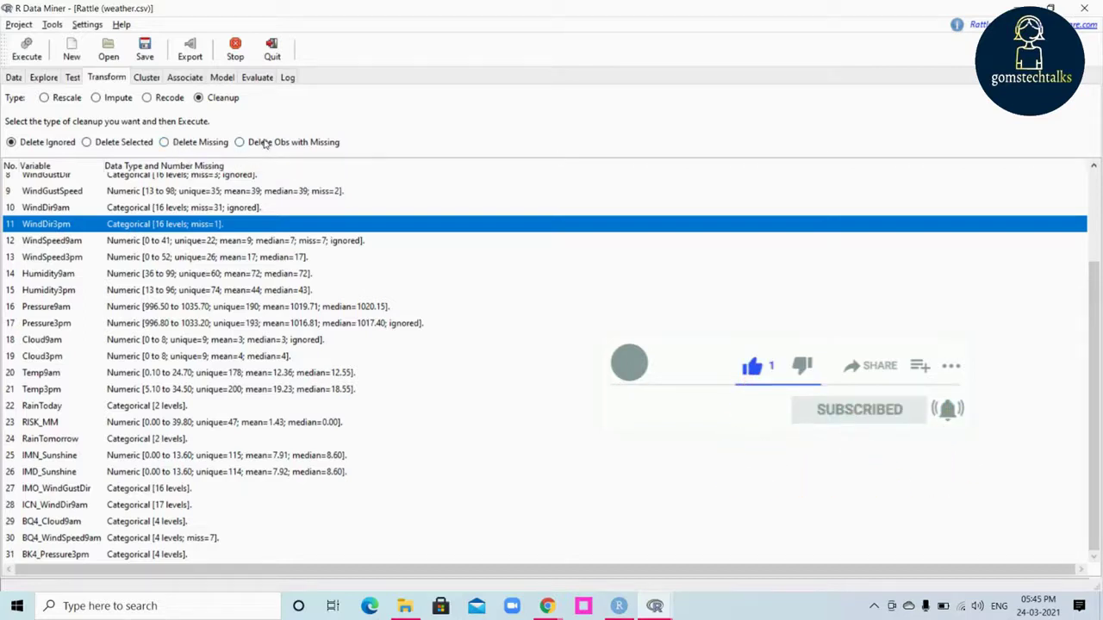
click(267, 144)
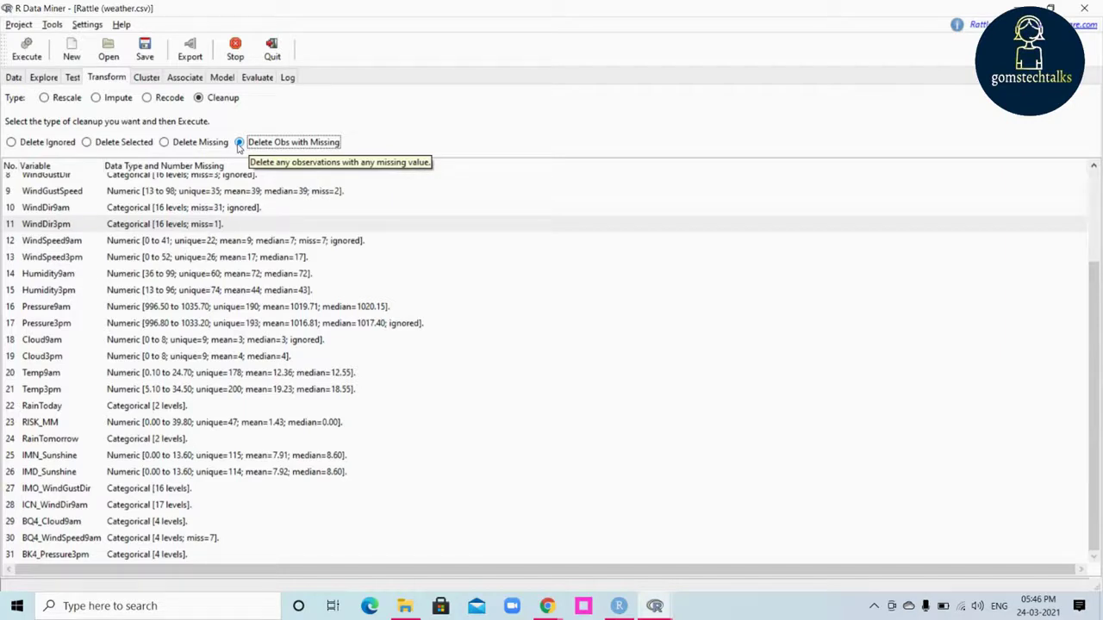
click(17, 144)
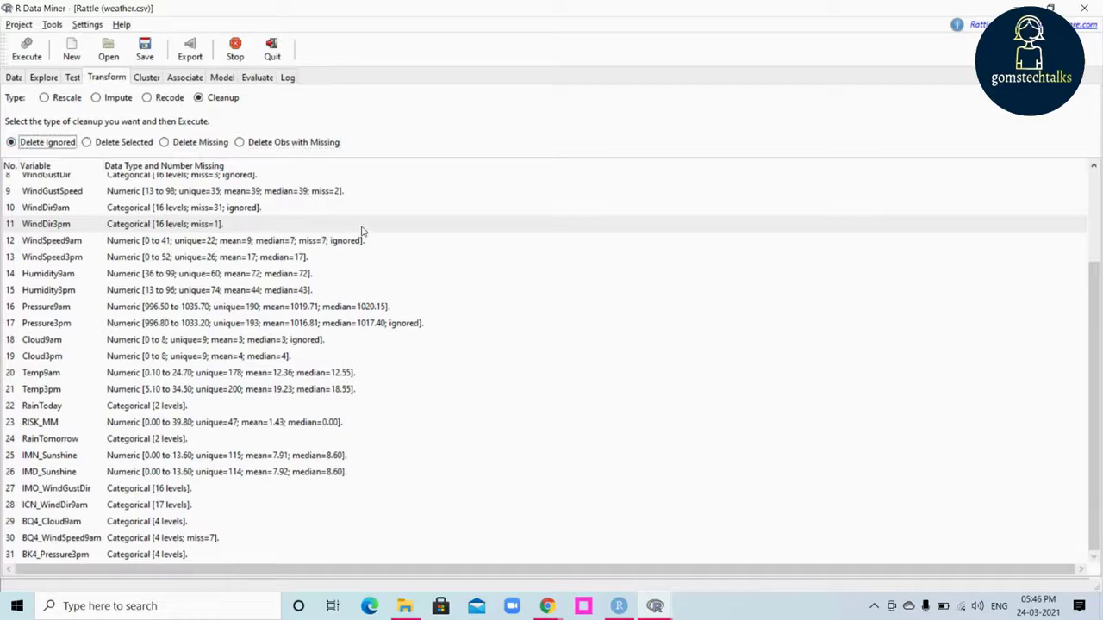